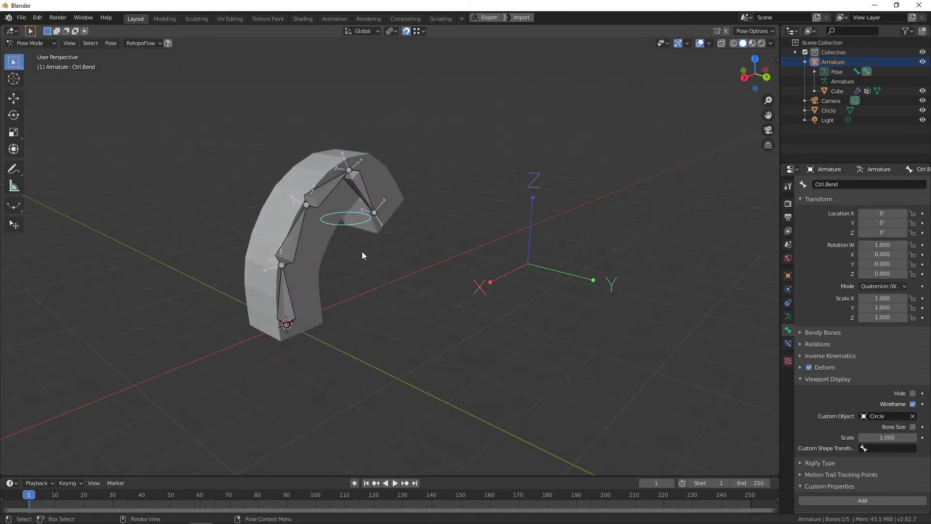
Clear the rotation of the three upper deform bones, Def.Bone1 through Def.Bone3, straightening the chain.
{"action": "middle_click_drag", "start_coordinate": [363, 254], "coordinate": [374, 228]}
{"action": "left_click", "coordinate": [368, 232]}
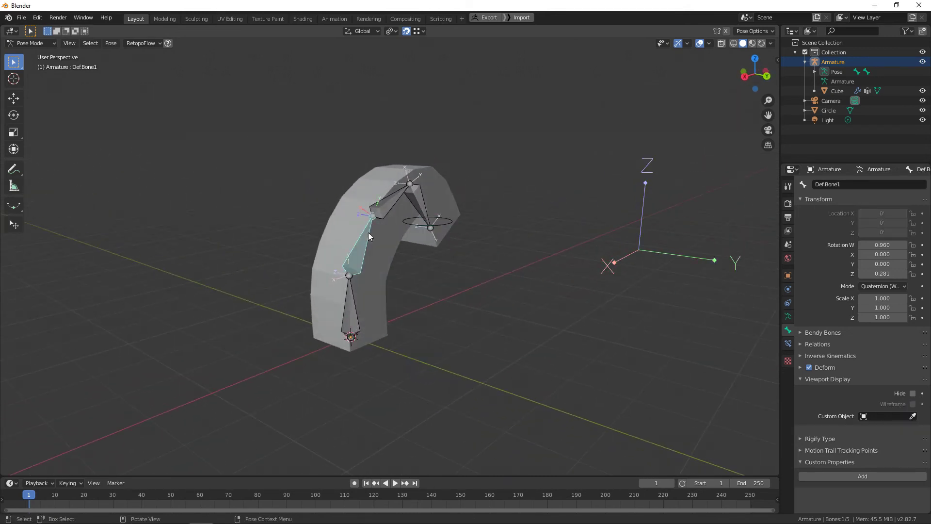
{"action": "left_click", "coordinate": [389, 212], "text": "shift"}
{"action": "left_click", "coordinate": [420, 205], "text": "shift"}
{"action": "middle_click_drag", "start_coordinate": [389, 241], "coordinate": [465, 162]}
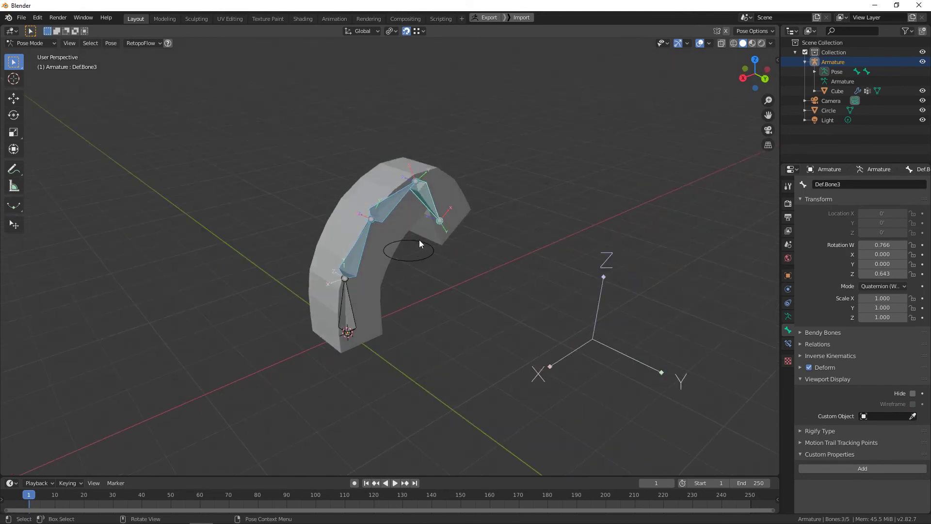
{"action": "key", "text": "alt"}
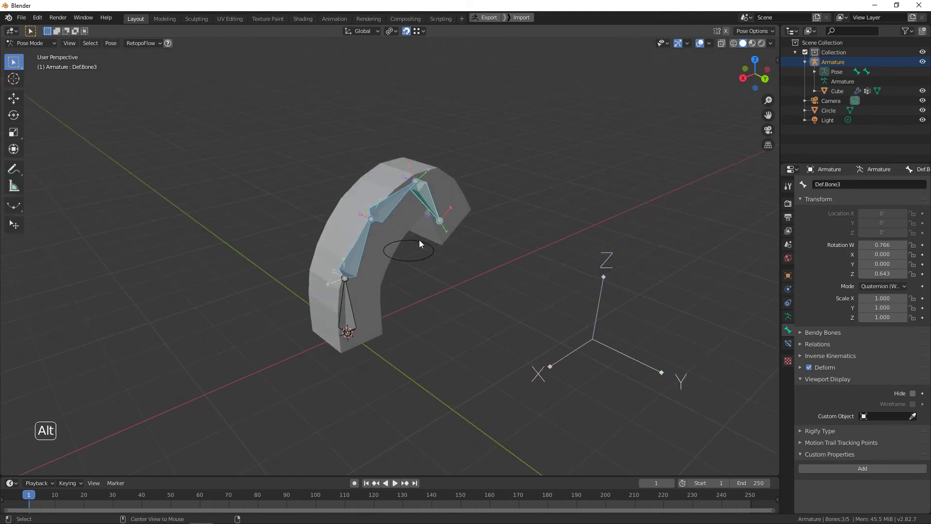
{"action": "key", "text": "alt+r"}
{"action": "middle_click_drag", "start_coordinate": [408, 233], "coordinate": [440, 223]}
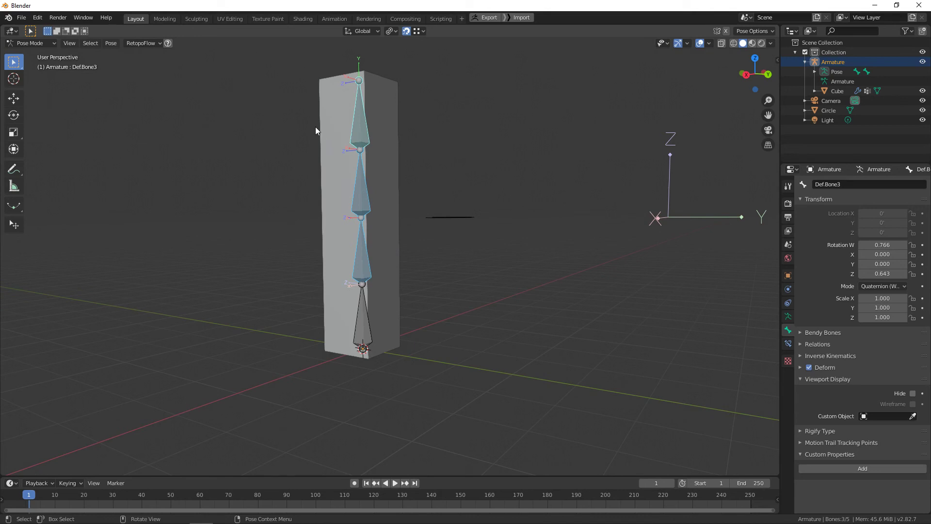
Add a Transformation constraint with a target to the Def.Bone1 bone in Pose Mode.
{"action": "left_click", "coordinate": [372, 251]}
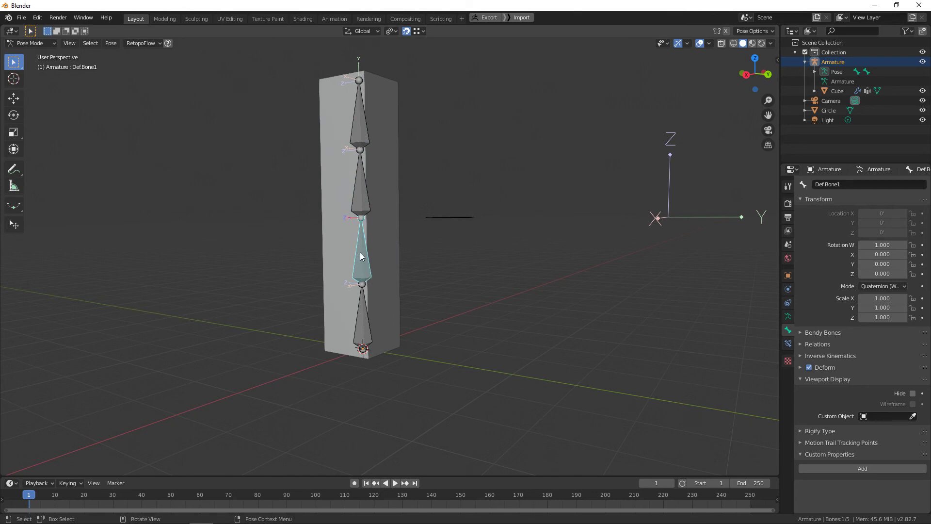
{"action": "middle_click_drag", "start_coordinate": [361, 261], "coordinate": [379, 275]}
{"action": "scroll", "coordinate": [334, 265], "scroll_direction": "up", "scroll_amount": 2}
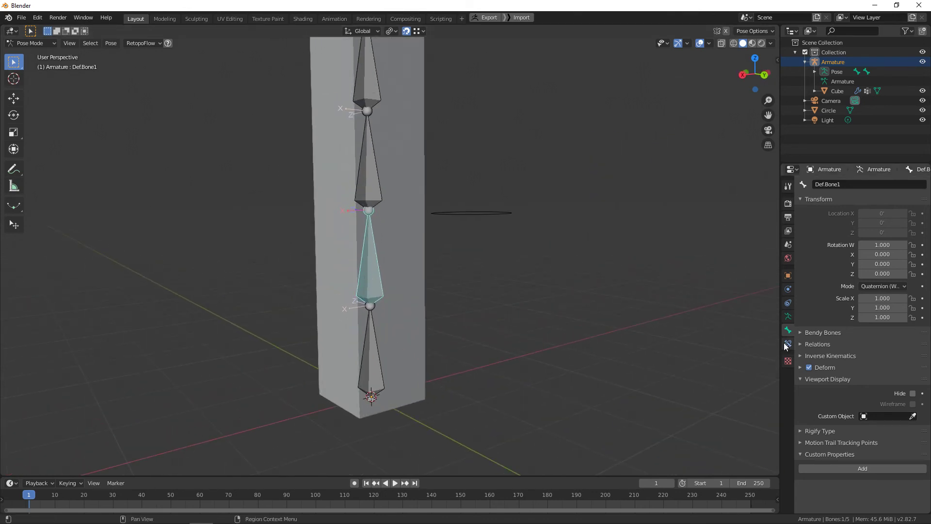
{"action": "key", "text": "Tab"}
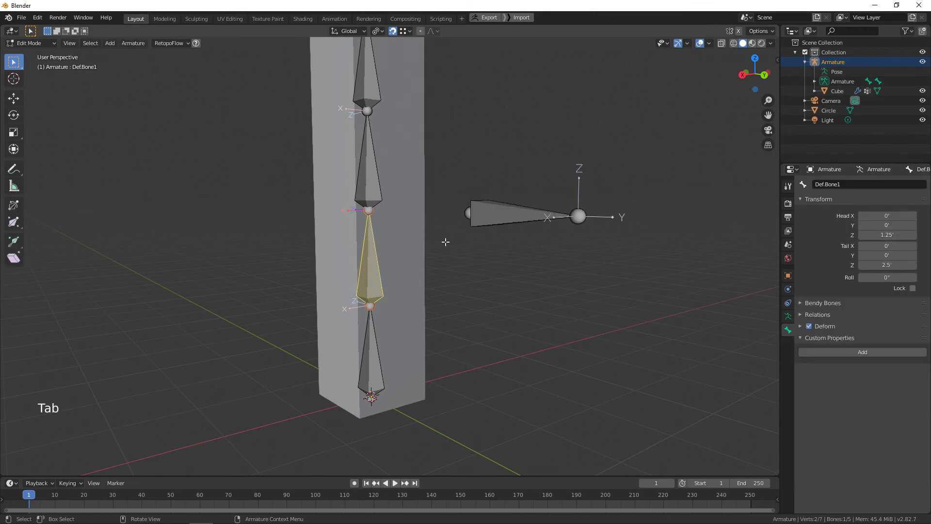
{"action": "key", "text": "Tab"}
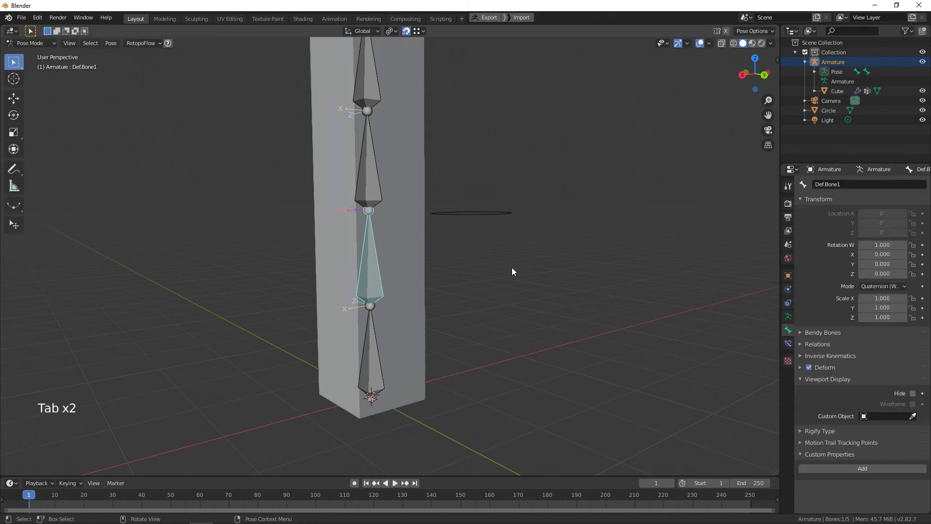
{"action": "left_click", "coordinate": [788, 345]}
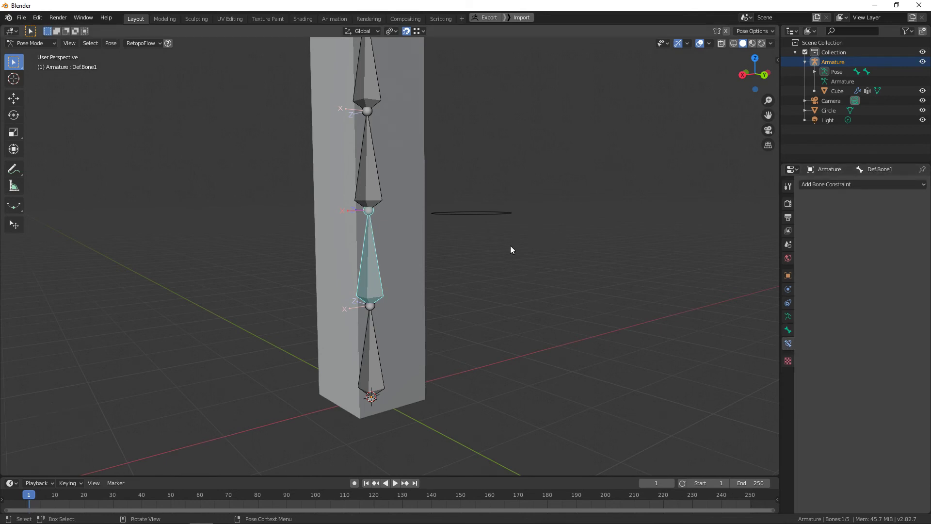
{"action": "left_click", "coordinate": [819, 184]}
{"action": "middle_click_drag", "start_coordinate": [382, 192], "coordinate": [438, 200]}
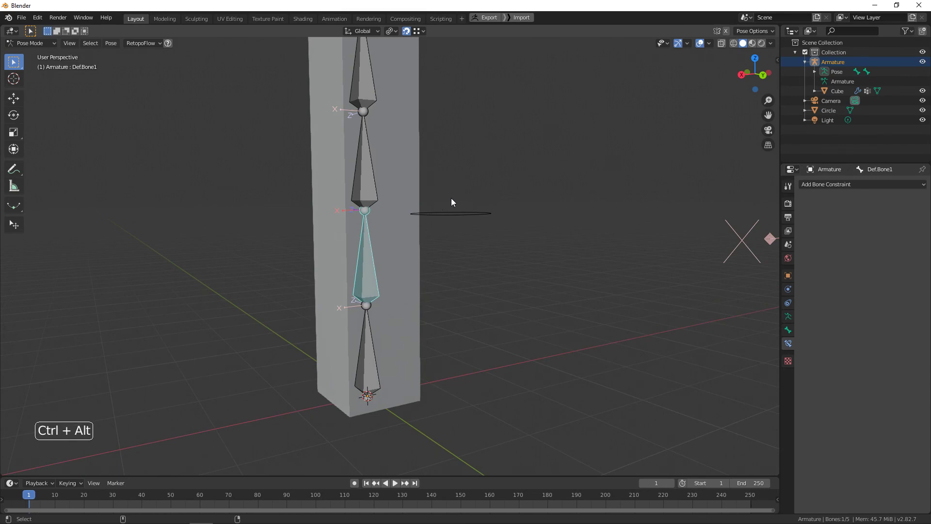
{"action": "key", "text": "ctrl+alt+c"}
{"action": "key", "text": "ctrl+shift+c"}
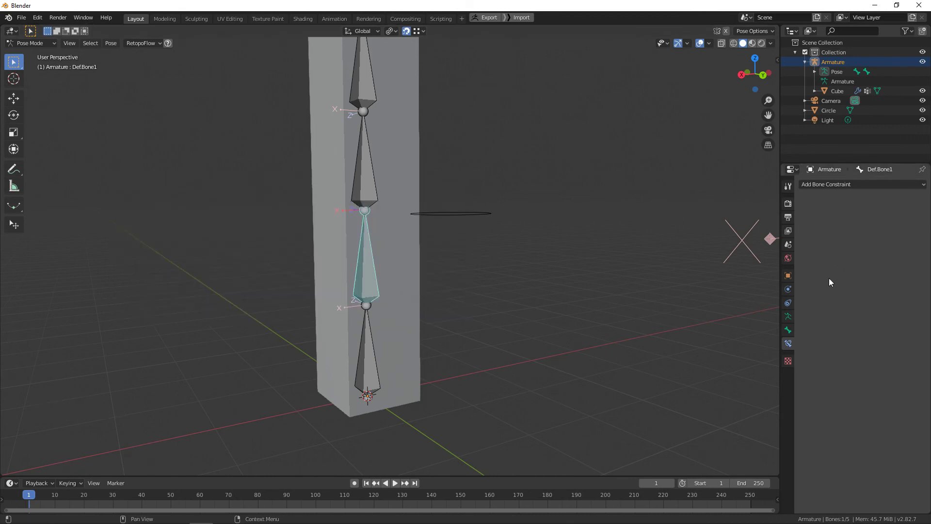
{"action": "middle_click_drag", "start_coordinate": [479, 225], "coordinate": [489, 220]}
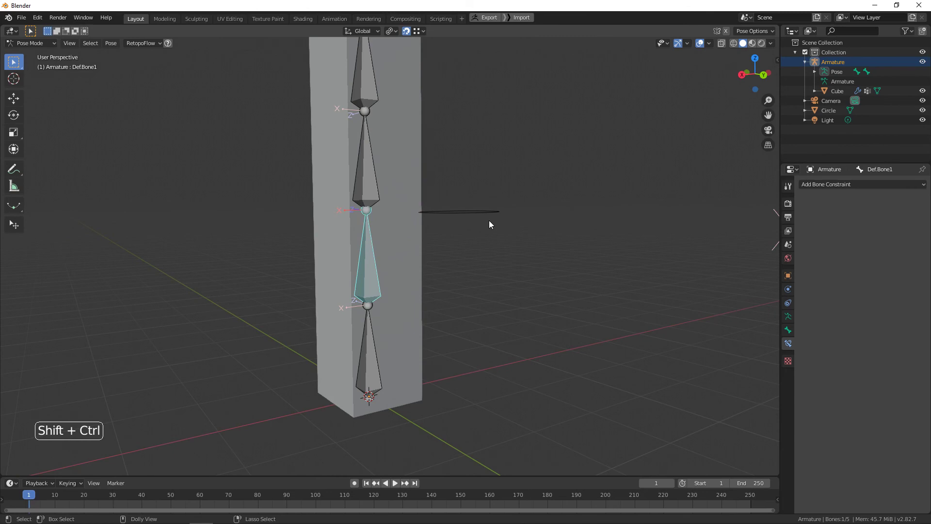
{"action": "key", "text": "shift+ctrl+c"}
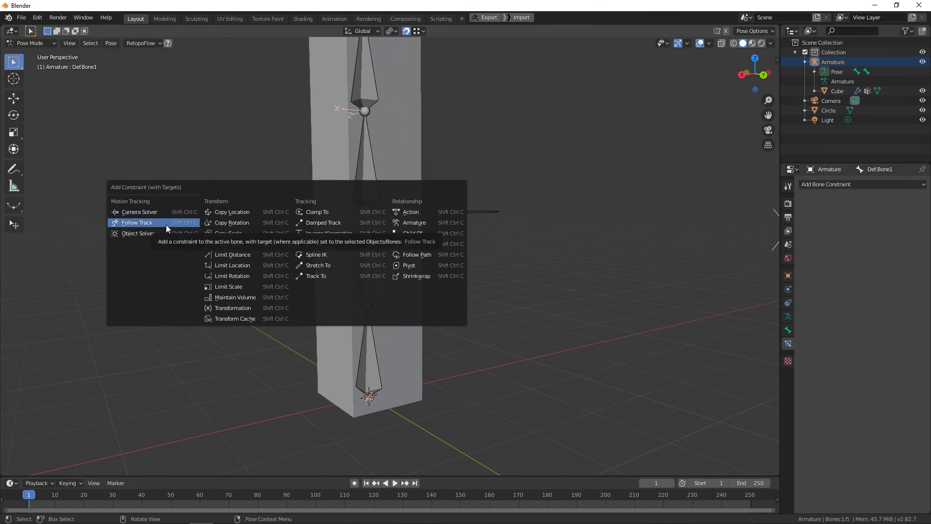
{"action": "left_click", "coordinate": [239, 308]}
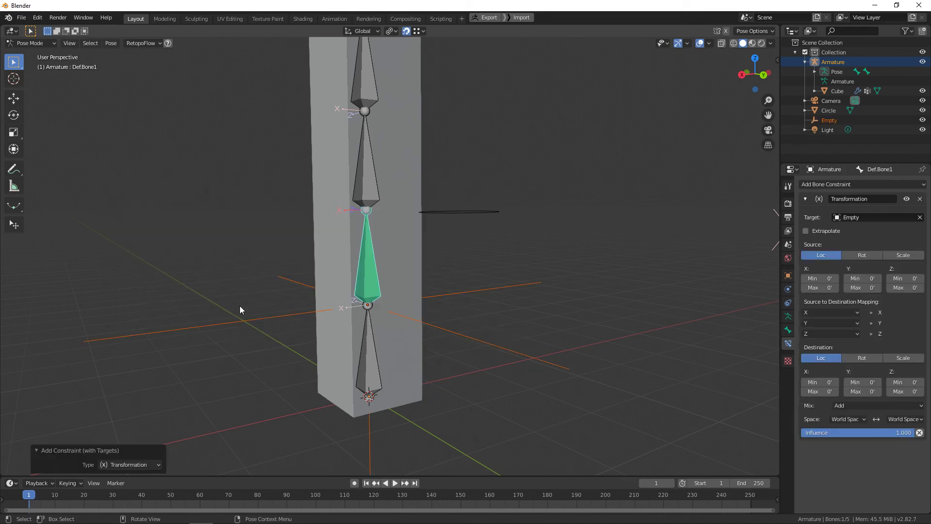
Clear the Empty from the target of Def.Bone1's Transformation constraint.
{"action": "middle_click_drag", "start_coordinate": [421, 222], "coordinate": [469, 238]}
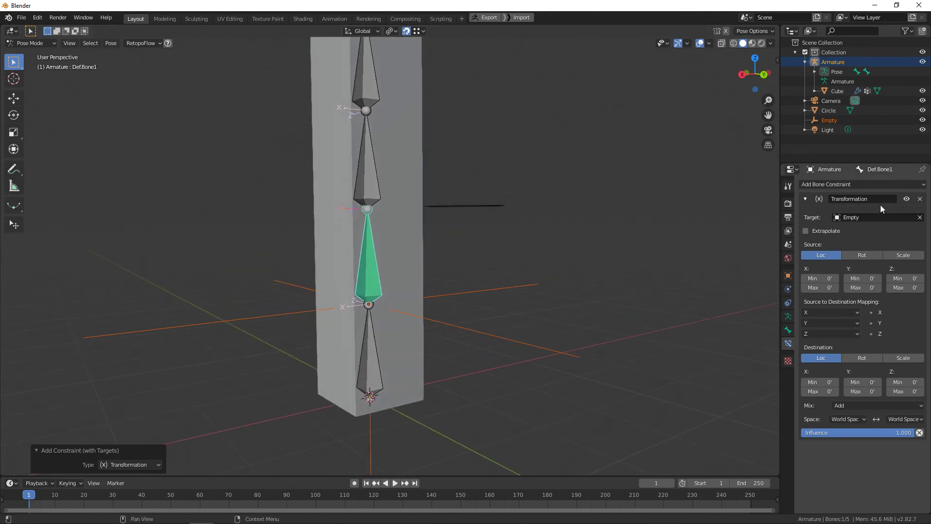
{"action": "scroll", "coordinate": [538, 238], "scroll_direction": "down", "scroll_amount": 5}
{"action": "scroll", "coordinate": [536, 239], "scroll_direction": "up", "scroll_amount": 7}
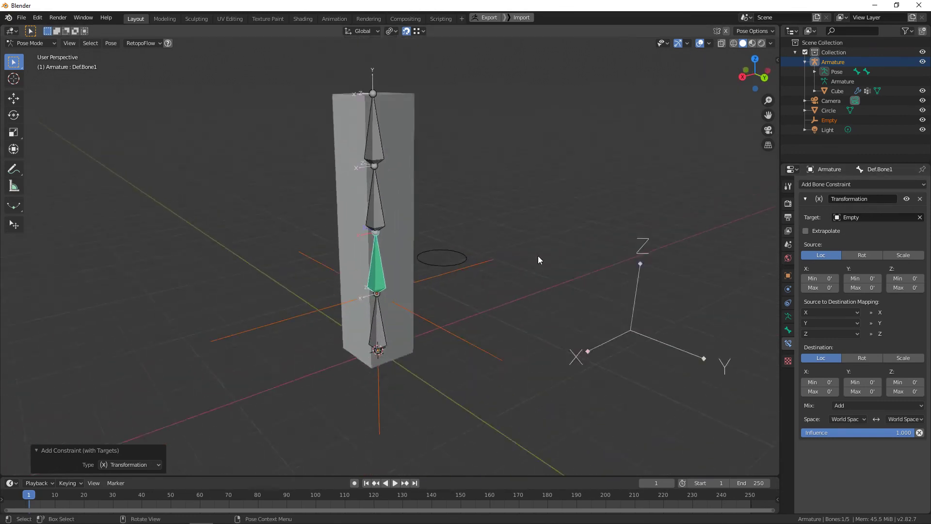
{"action": "middle_click_drag", "start_coordinate": [537, 241], "coordinate": [540, 227]}
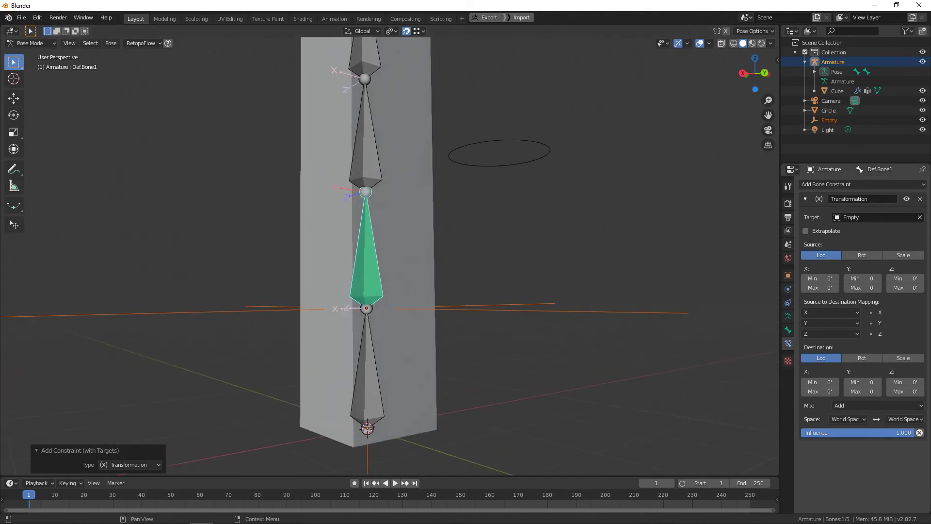
{"action": "left_click", "coordinate": [919, 217]}
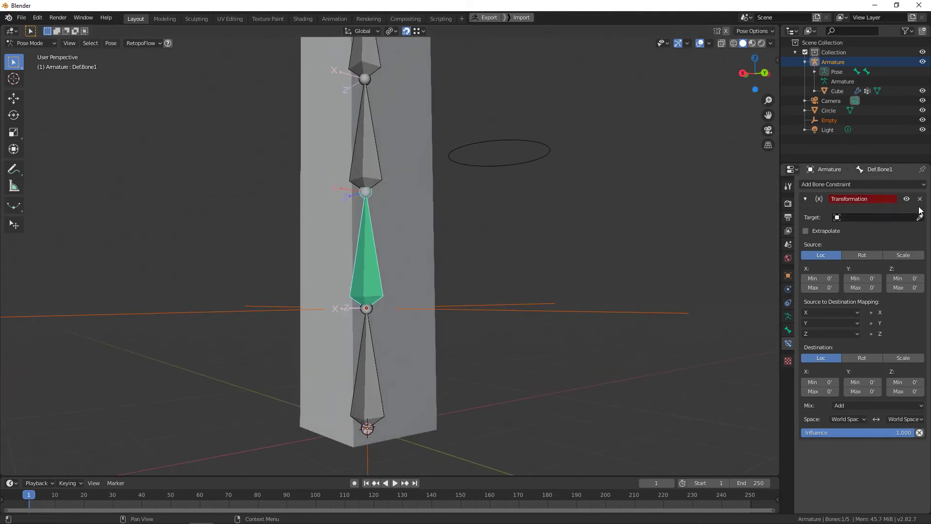
Delete the leftover Empty object from the scene in Object Mode.
{"action": "scroll", "coordinate": [483, 297], "scroll_direction": "down", "scroll_amount": 3}
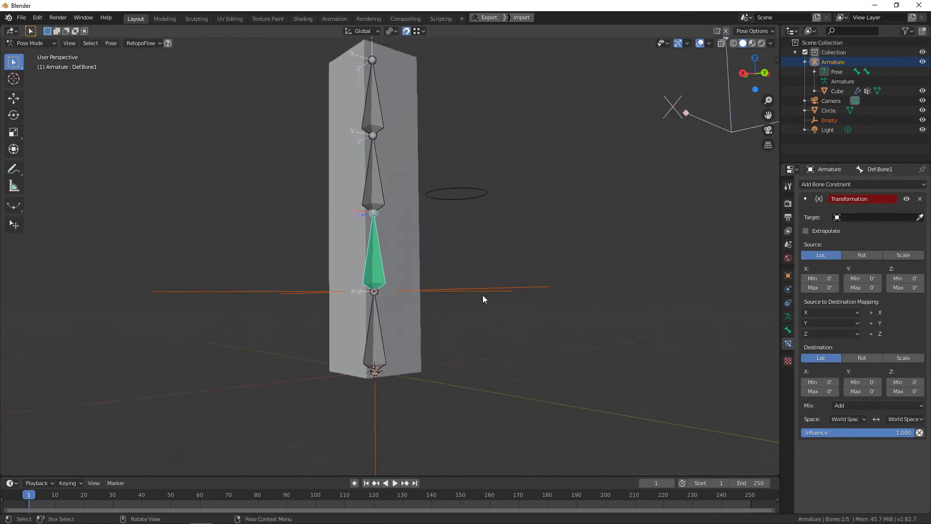
{"action": "middle_click_drag", "start_coordinate": [482, 295], "coordinate": [484, 305]}
{"action": "scroll", "coordinate": [481, 275], "scroll_direction": "up", "scroll_amount": 2}
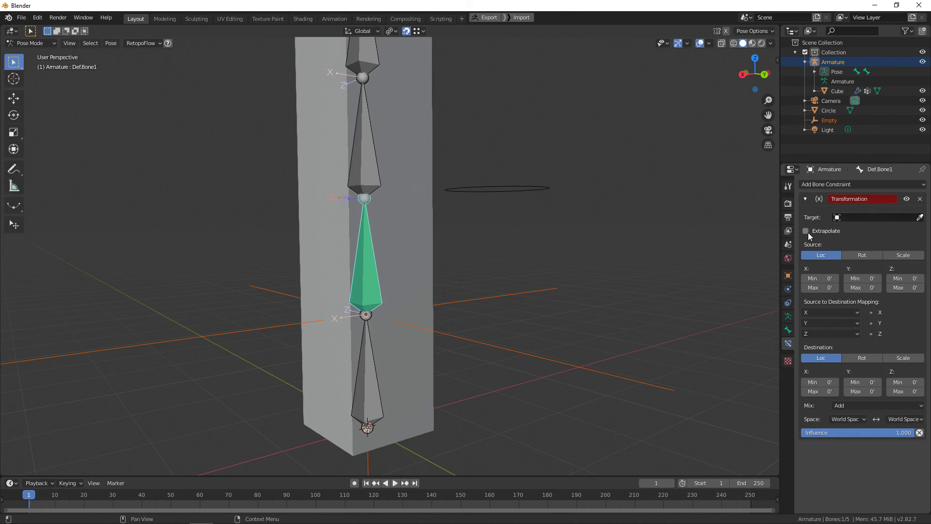
{"action": "left_click", "coordinate": [460, 304]}
{"action": "key", "text": "x"}
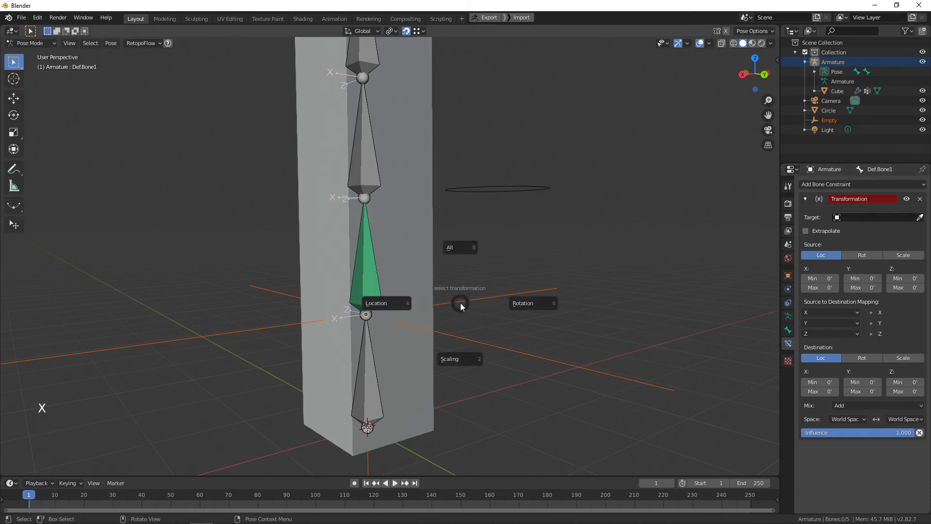
{"action": "left_click", "coordinate": [452, 303]}
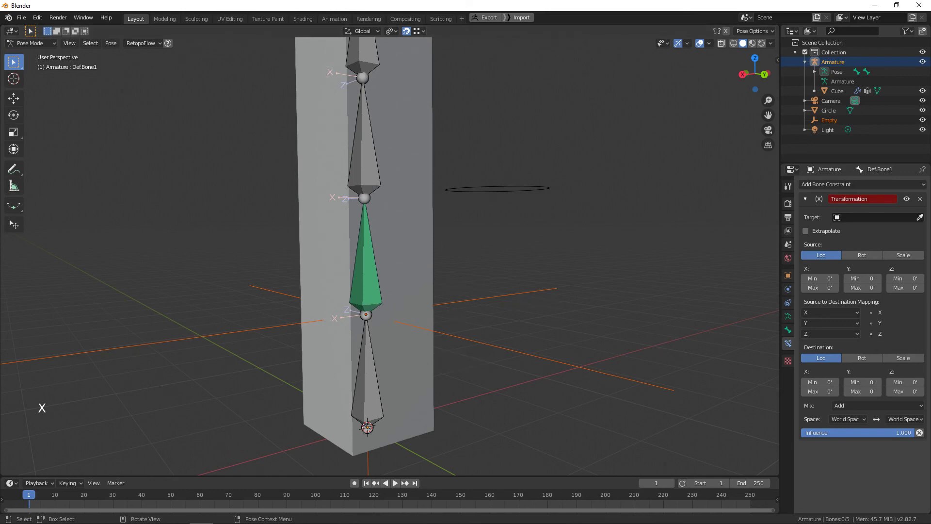
{"action": "left_click", "coordinate": [30, 43]}
{"action": "left_click", "coordinate": [29, 54]}
{"action": "left_click", "coordinate": [511, 296]}
{"action": "key", "text": "x"}
{"action": "left_click", "coordinate": [466, 301]}
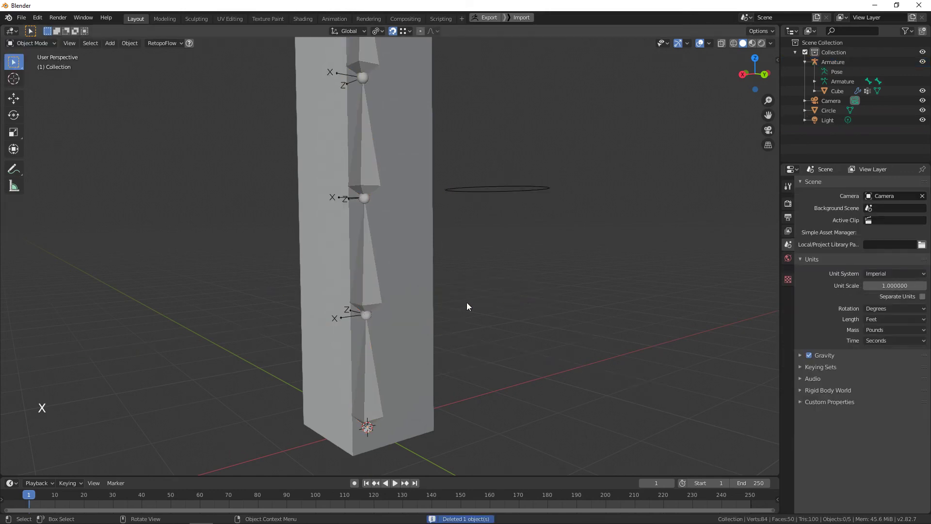
Select the armature and return it to Pose Mode.
{"action": "left_click", "coordinate": [394, 308]}
{"action": "left_click", "coordinate": [30, 43]}
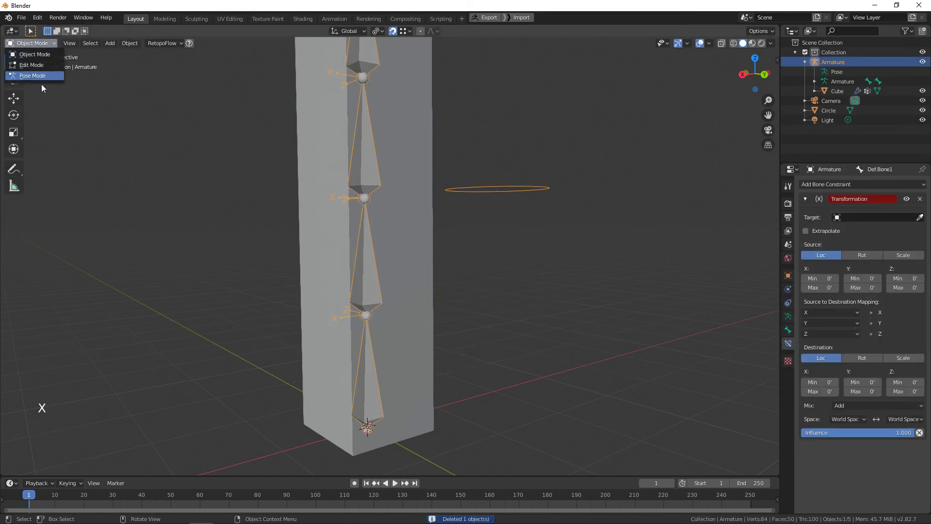
{"action": "left_click", "coordinate": [39, 74]}
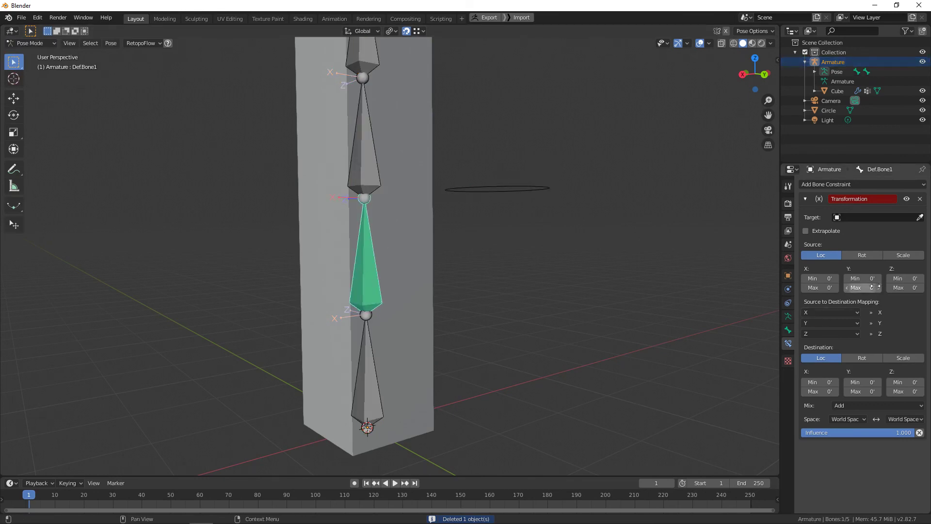
Try rotation as the Transformation constraint's source type and switch it back to location.
{"action": "middle_click_drag", "start_coordinate": [530, 282], "coordinate": [542, 261]}
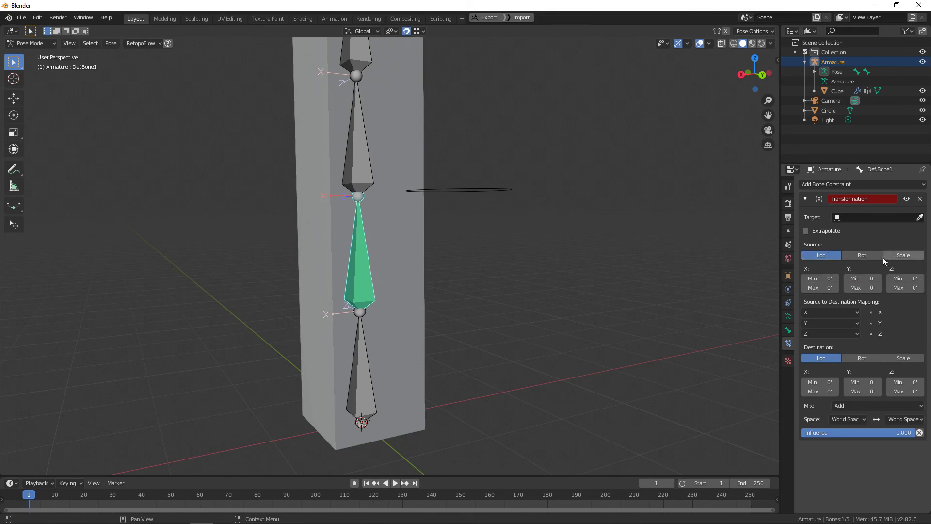
{"action": "left_click", "coordinate": [867, 255], "text": "shift"}
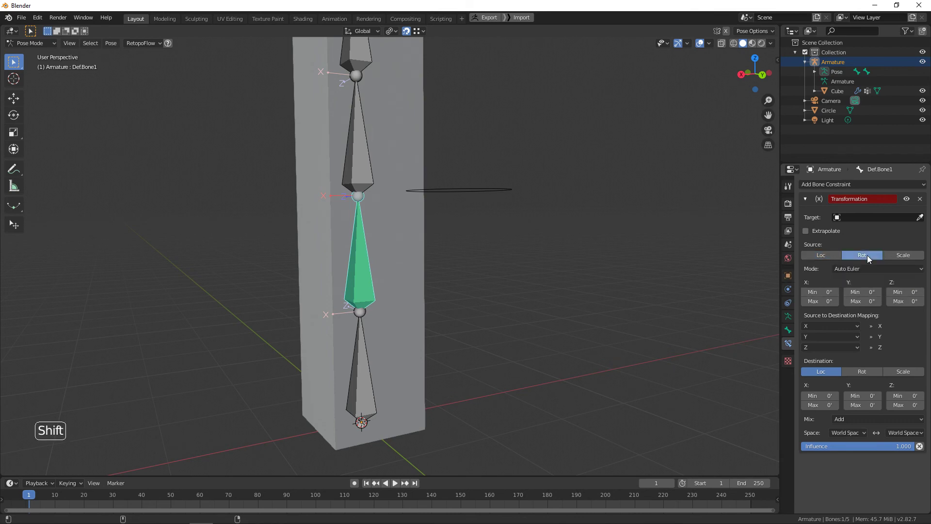
{"action": "left_click", "coordinate": [836, 255]}
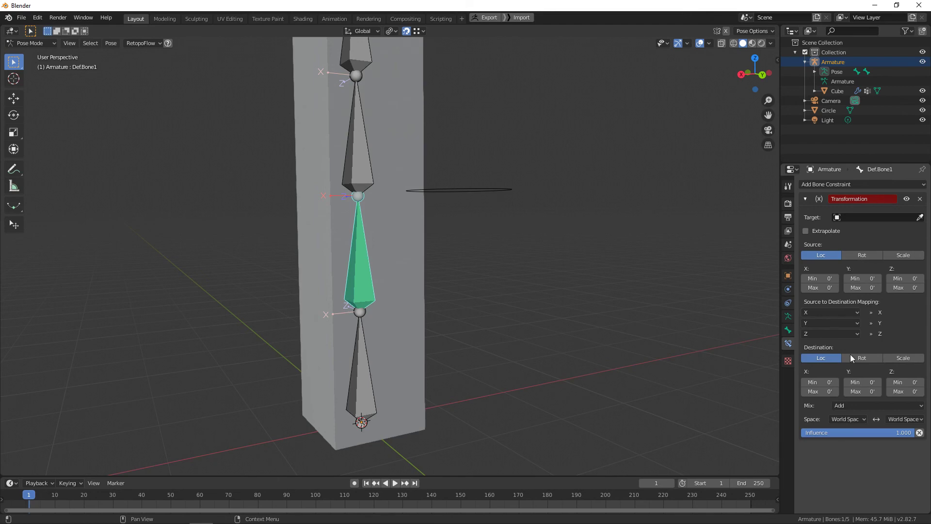
Try mapping the destination X axis from source Y and set it back to source X.
{"action": "left_click", "coordinate": [837, 312]}
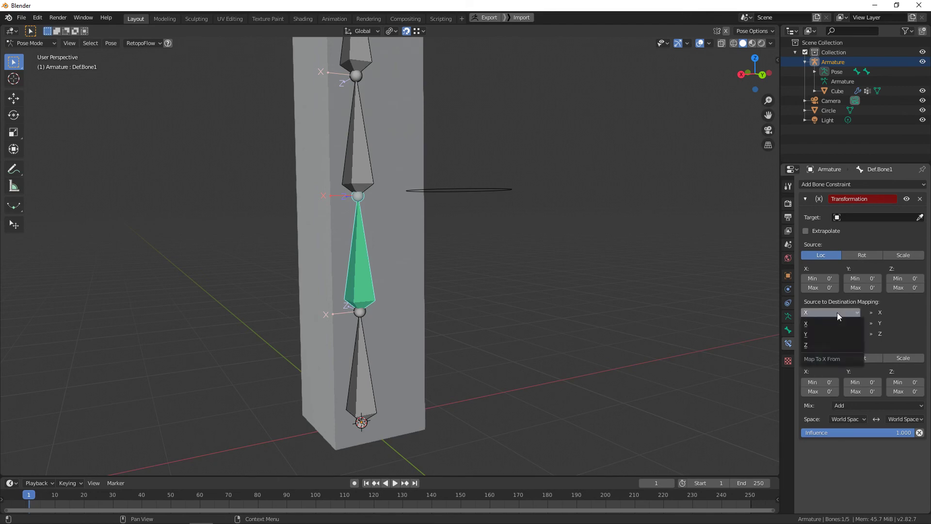
{"action": "left_click", "coordinate": [831, 334]}
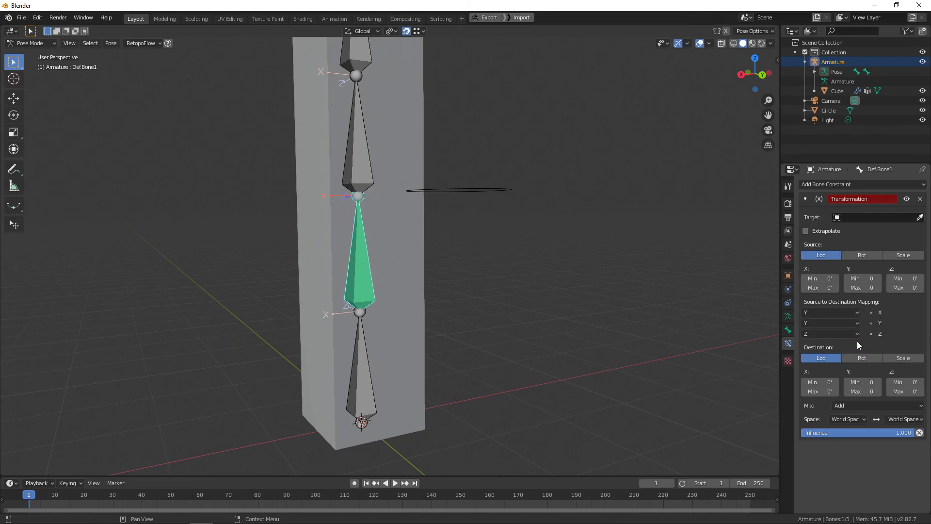
{"action": "left_click", "coordinate": [823, 312]}
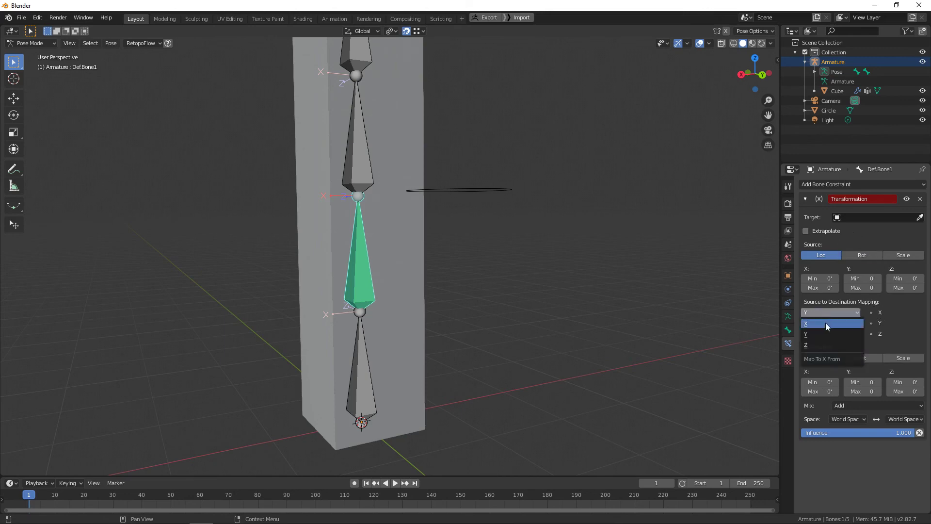
{"action": "left_click", "coordinate": [825, 322]}
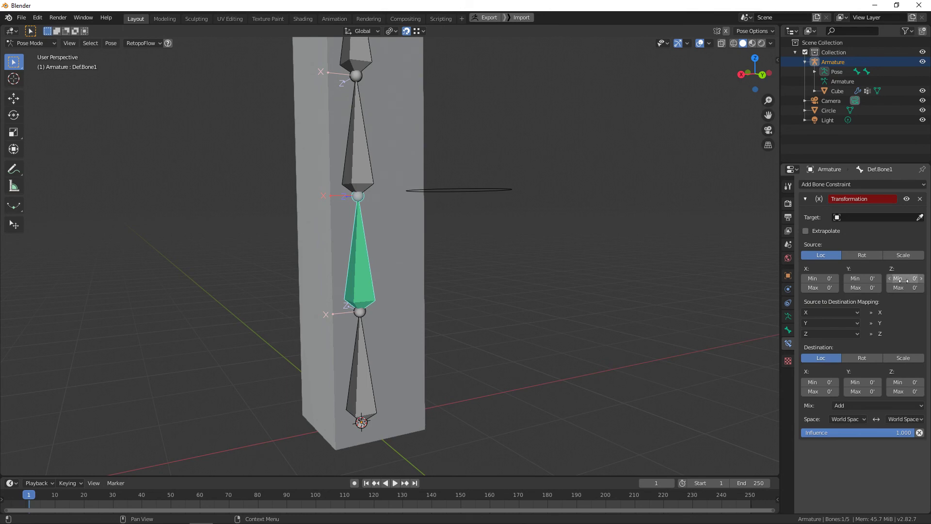
{"action": "left_click", "coordinate": [853, 407]}
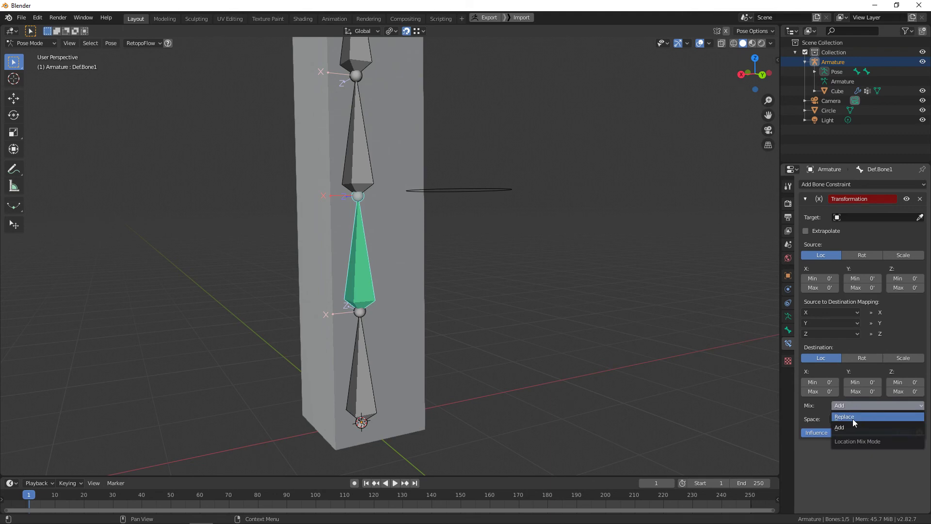
{"action": "left_click", "coordinate": [853, 408]}
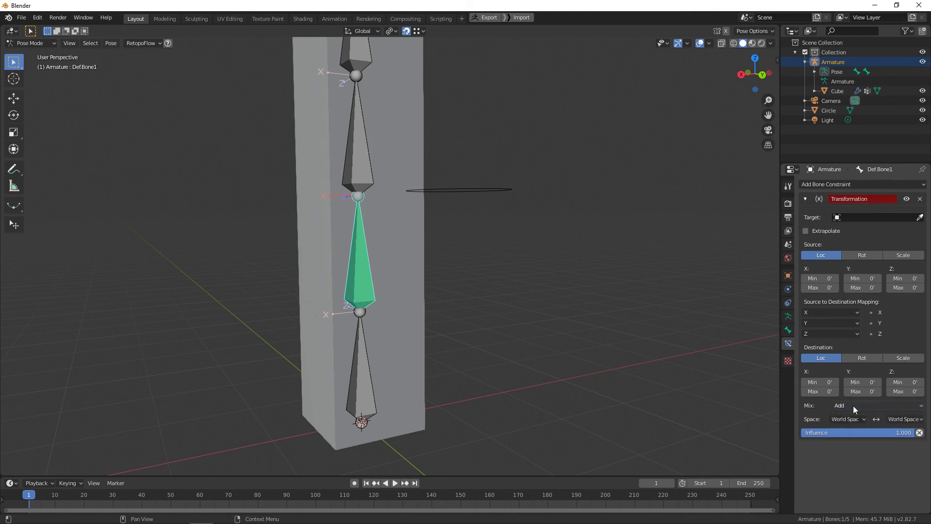
{"action": "left_click", "coordinate": [846, 420]}
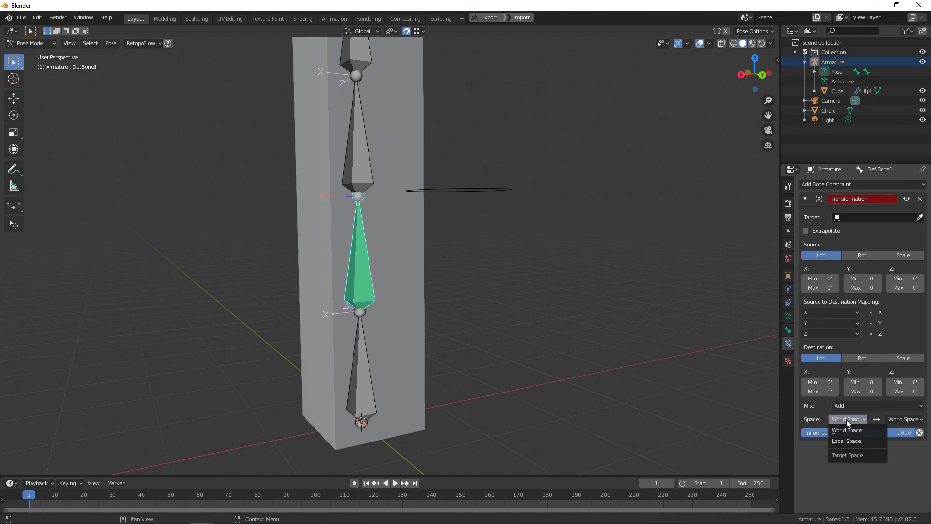
{"action": "left_click", "coordinate": [890, 418]}
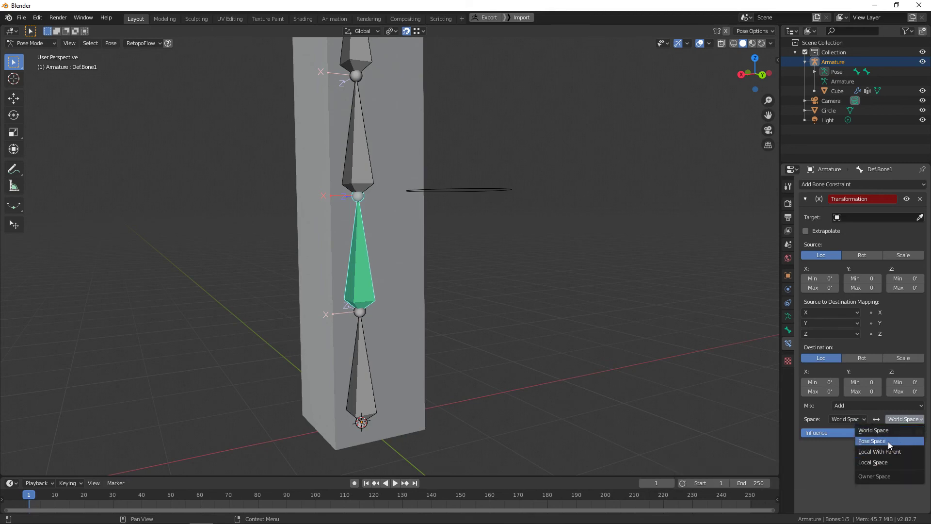
{"action": "left_click", "coordinate": [890, 418]}
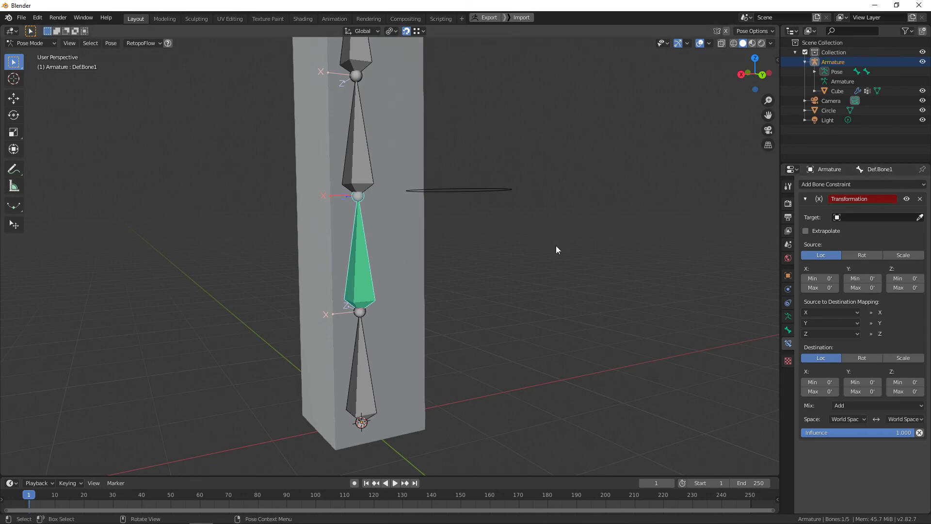
Set the Transformation constraint's target to Armature and its target bone to Ctrl.Bend.
{"action": "middle_click_drag", "start_coordinate": [556, 245], "coordinate": [597, 238]}
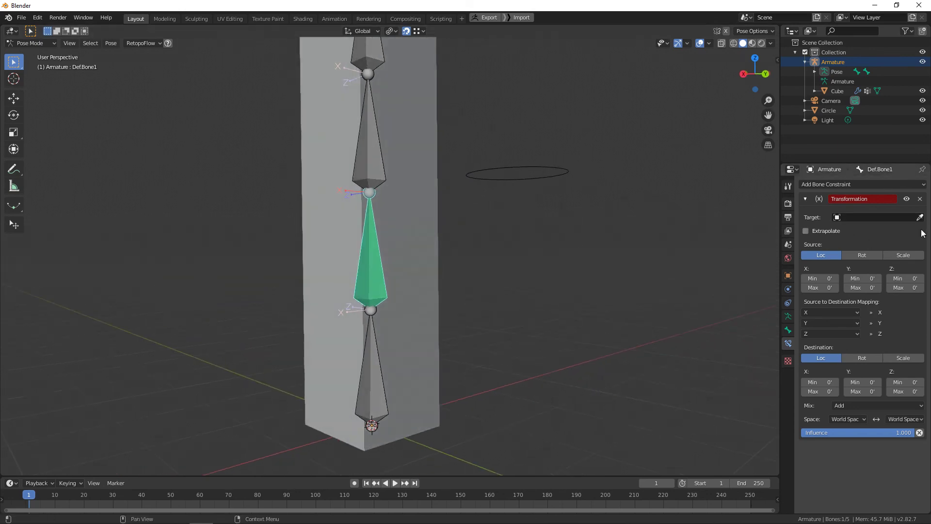
{"action": "left_click", "coordinate": [839, 217]}
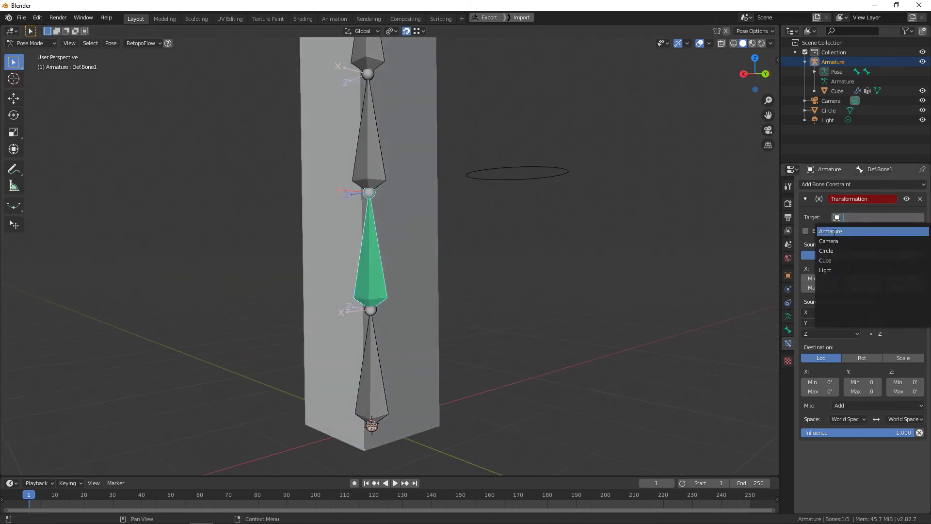
{"action": "left_click", "coordinate": [835, 231]}
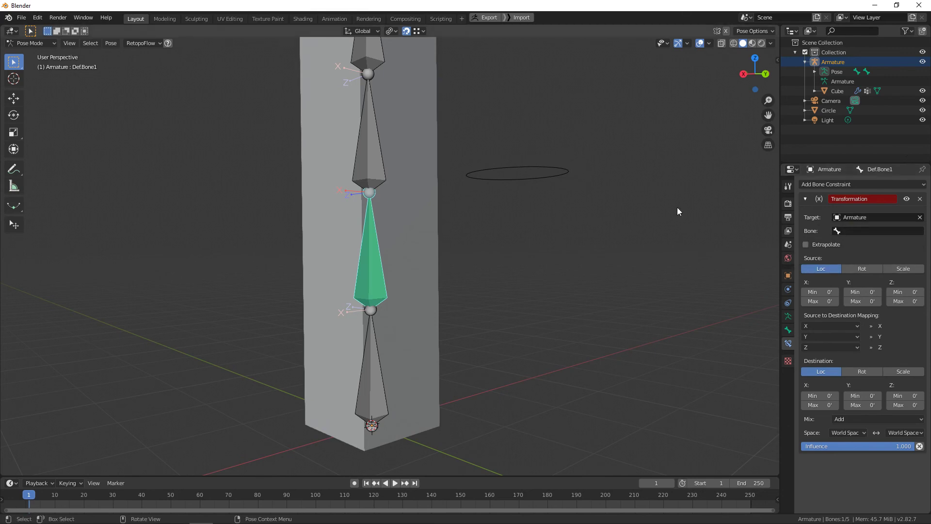
{"action": "left_click", "coordinate": [837, 233]}
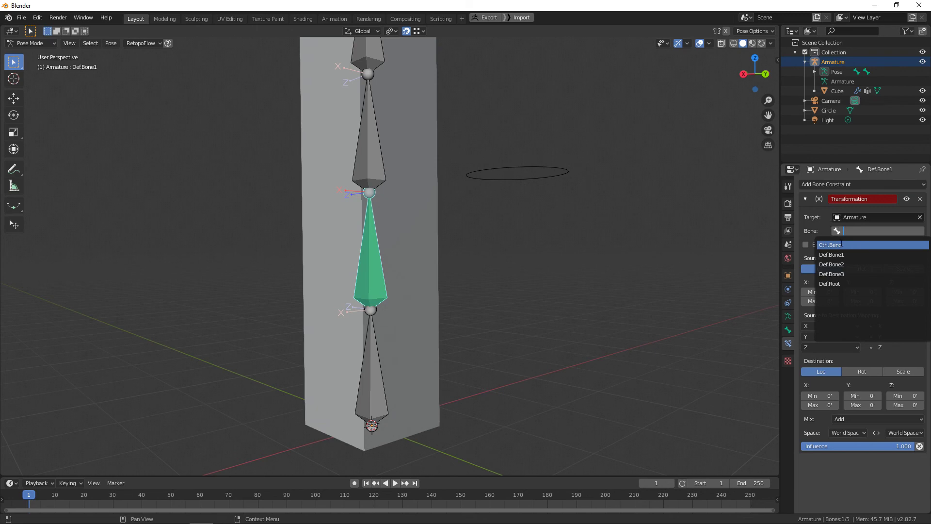
{"action": "left_click", "coordinate": [842, 245]}
Select the circular Ctrl.Bend control bone to inspect it, and reselect Def.Bone1.
{"action": "middle_click_drag", "start_coordinate": [502, 204], "coordinate": [462, 192]}
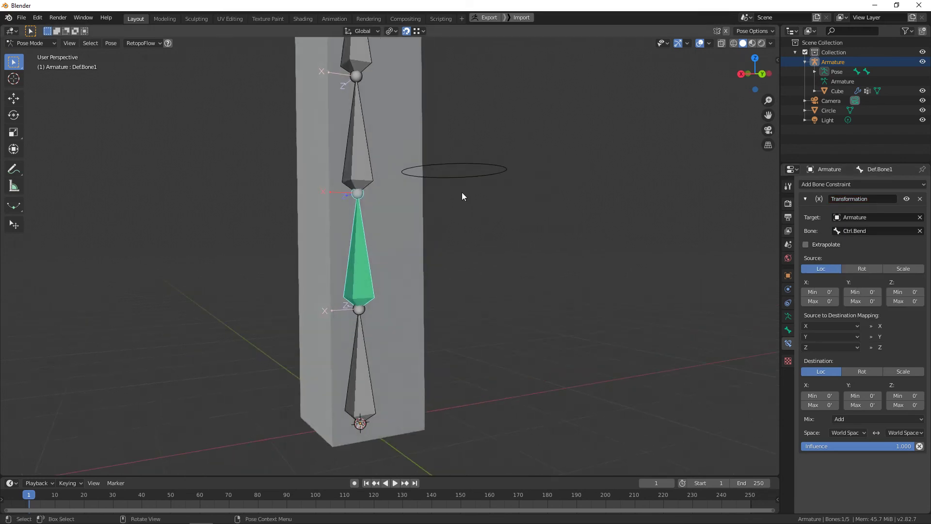
{"action": "left_click", "coordinate": [475, 165]}
{"action": "middle_click_drag", "start_coordinate": [468, 154], "coordinate": [513, 171]}
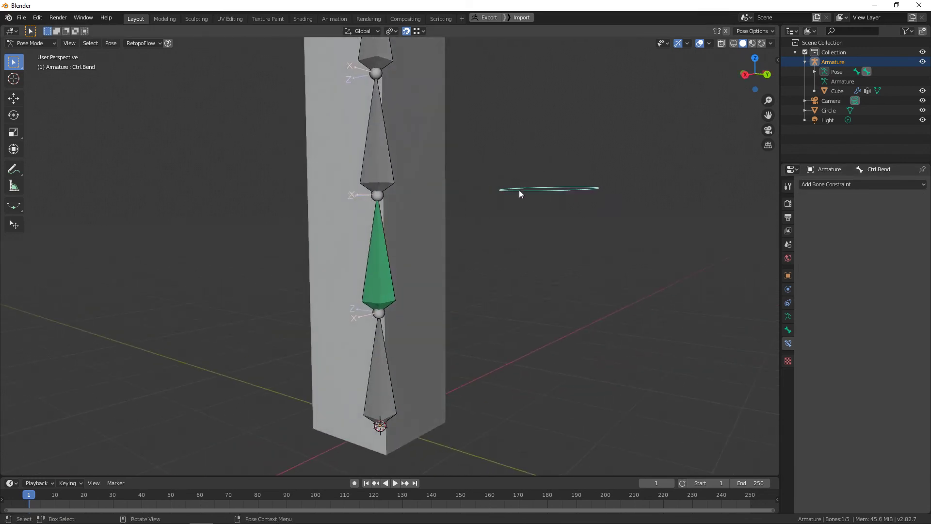
{"action": "left_click", "coordinate": [370, 269]}
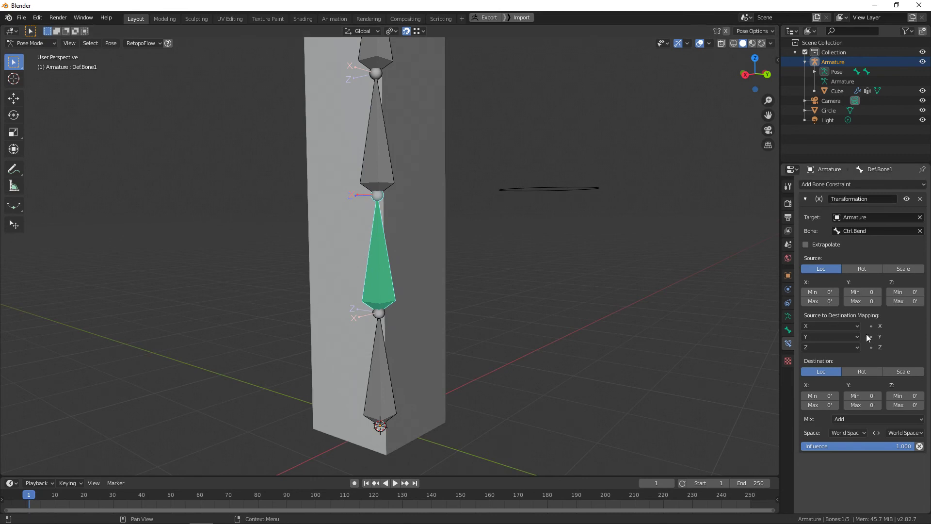
Examine the control bone's local axes and compare them with the axes along the deform bone chain.
{"action": "middle_click_drag", "start_coordinate": [402, 138], "coordinate": [569, 182]}
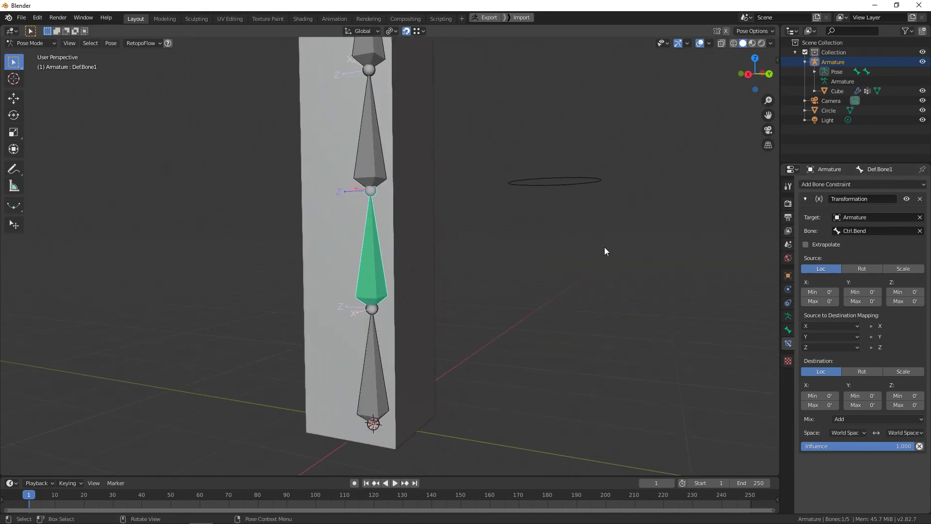
{"action": "middle_click_drag", "start_coordinate": [641, 187], "coordinate": [650, 187]}
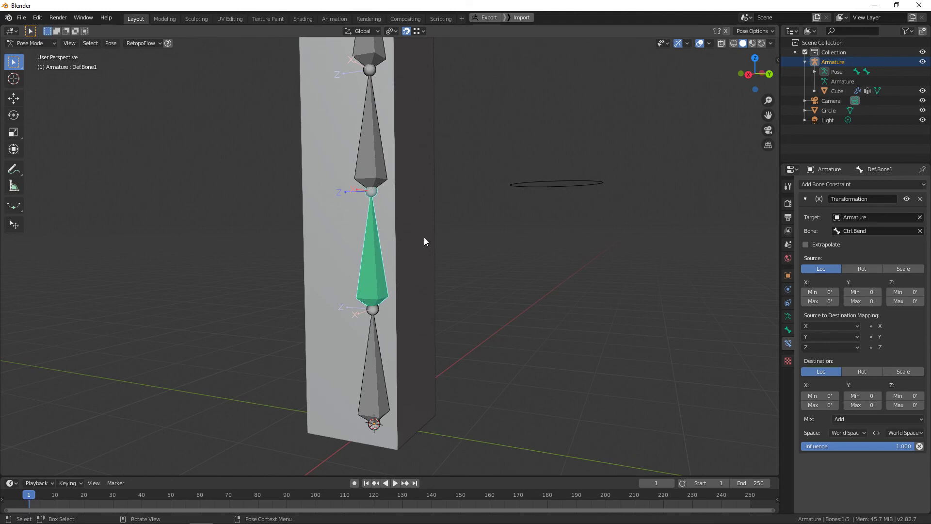
{"action": "middle_click_drag", "start_coordinate": [589, 176], "coordinate": [566, 190], "text": "shift"}
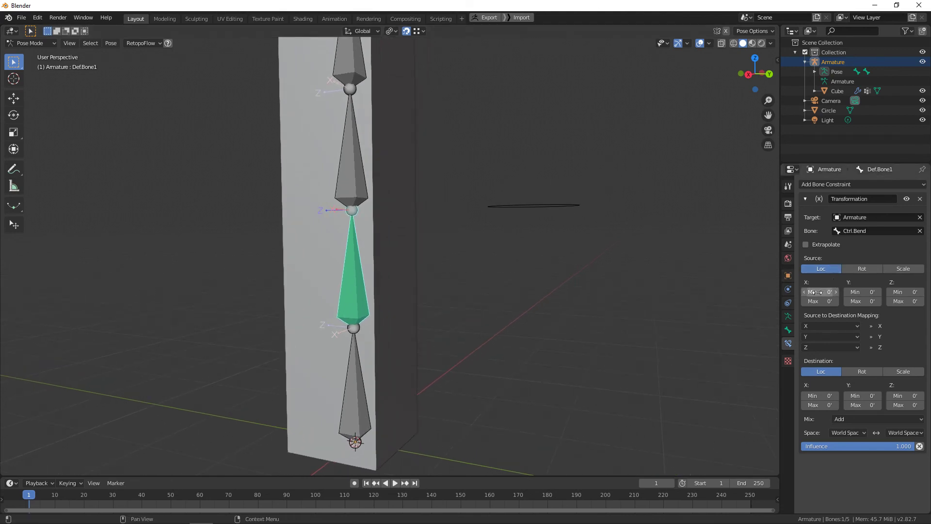
{"action": "scroll", "coordinate": [539, 218], "scroll_direction": "down", "scroll_amount": 4}
{"action": "middle_click_drag", "start_coordinate": [526, 215], "coordinate": [535, 219]}
{"action": "scroll", "coordinate": [547, 223], "scroll_direction": "up", "scroll_amount": 3}
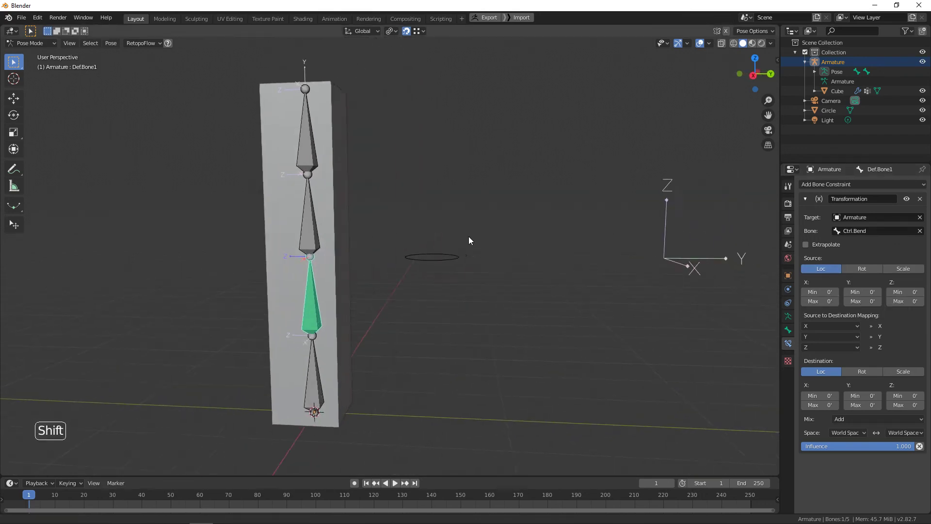
{"action": "middle_click_drag", "start_coordinate": [469, 237], "coordinate": [458, 236], "text": "shift"}
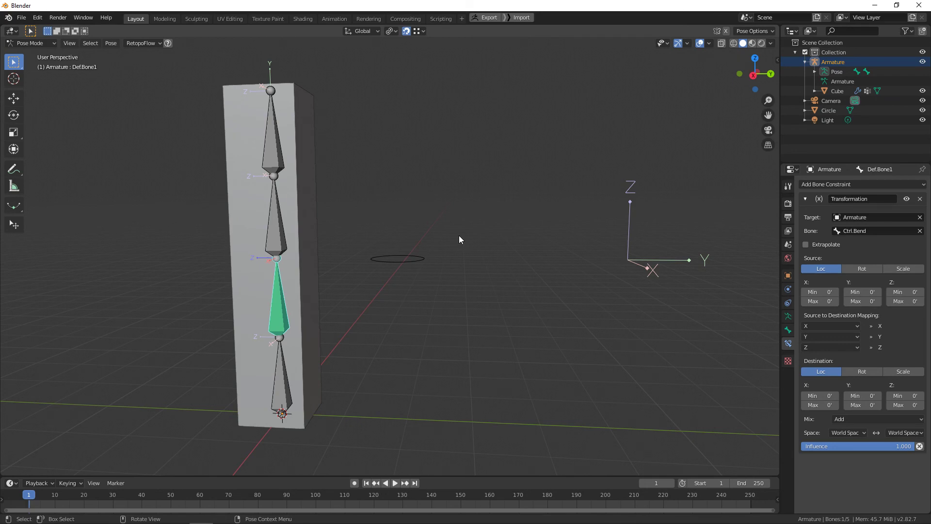
{"action": "mouse_move", "coordinate": [459, 234]}
{"action": "middle_mouse_down"}
{"action": "mouse_move", "coordinate": [470, 227]}
{"action": "mouse_move", "coordinate": [449, 234]}
{"action": "mouse_move", "coordinate": [493, 231]}
{"action": "mouse_move", "coordinate": [453, 237]}
{"action": "middle_mouse_up"}
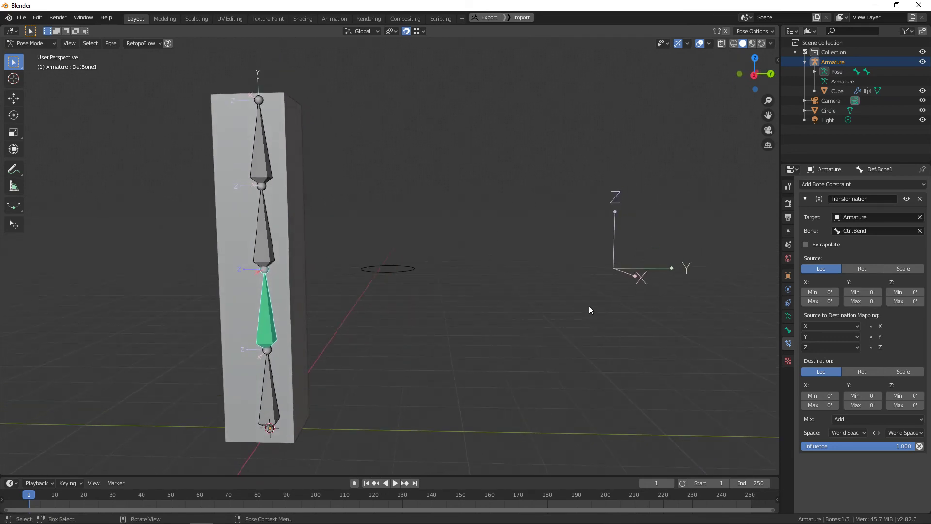
{"action": "middle_click_drag", "start_coordinate": [589, 306], "coordinate": [648, 250]}
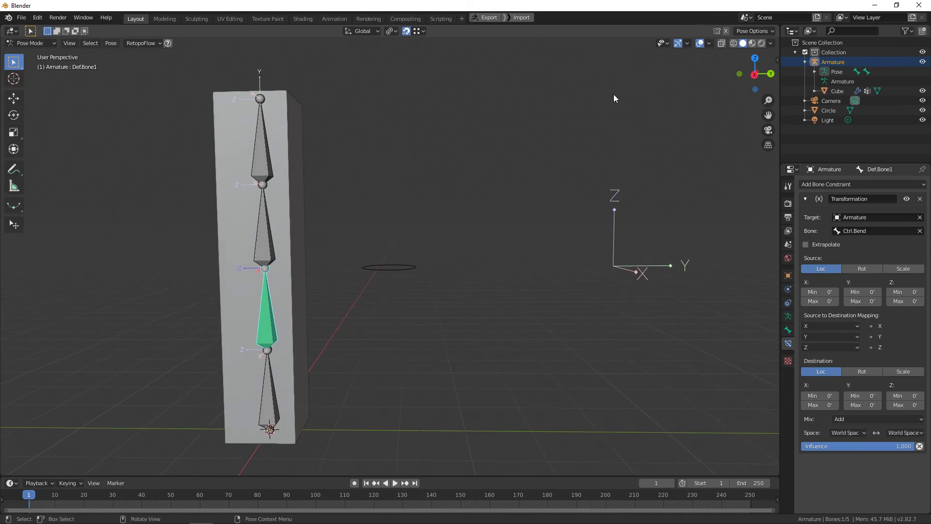
{"action": "middle_click_drag", "start_coordinate": [620, 236], "coordinate": [349, 214]}
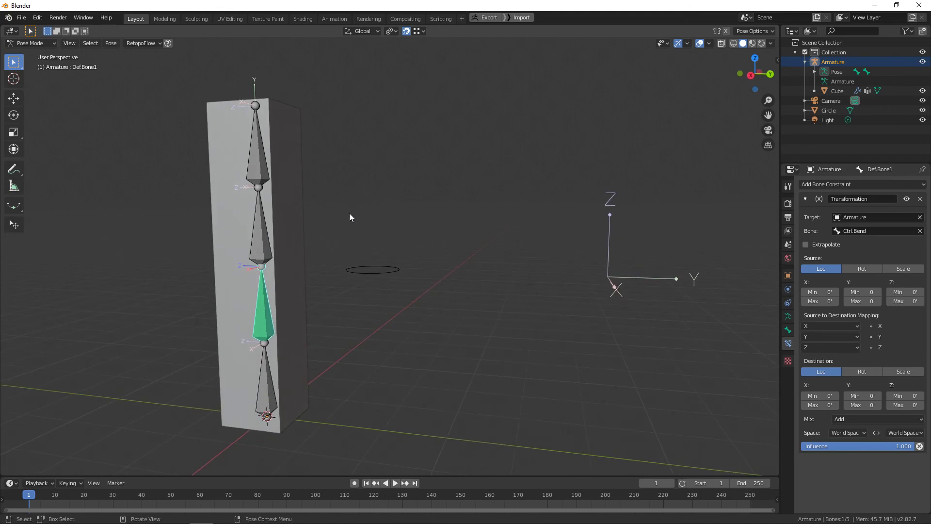
{"action": "left_click", "coordinate": [630, 306]}
{"action": "left_click", "coordinate": [262, 308]}
{"action": "middle_click_drag", "start_coordinate": [426, 293], "coordinate": [458, 291]}
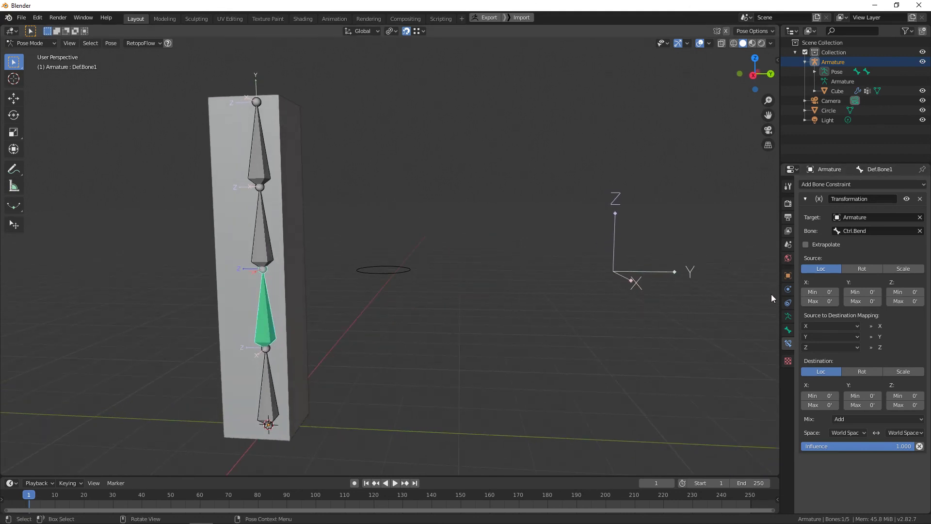
{"action": "middle_click_drag", "start_coordinate": [468, 285], "coordinate": [458, 286]}
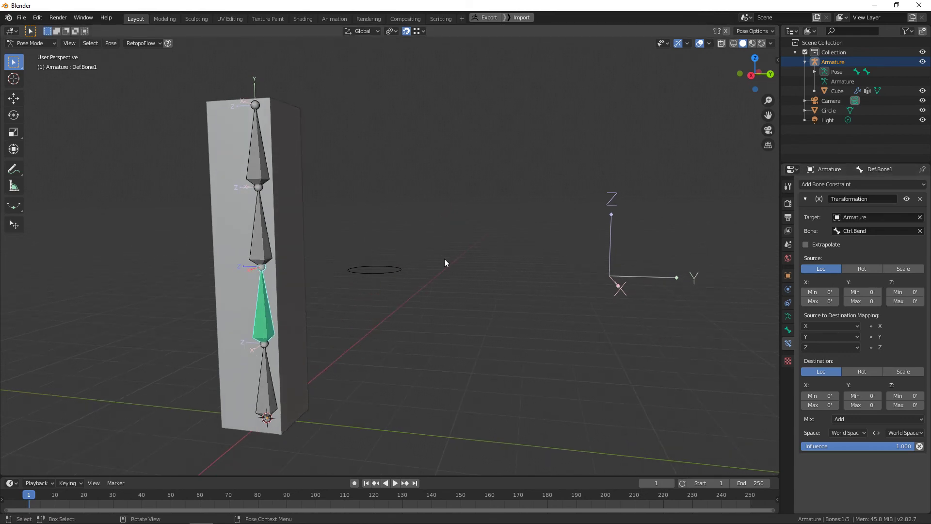
{"action": "middle_click_drag", "start_coordinate": [444, 262], "coordinate": [453, 262]}
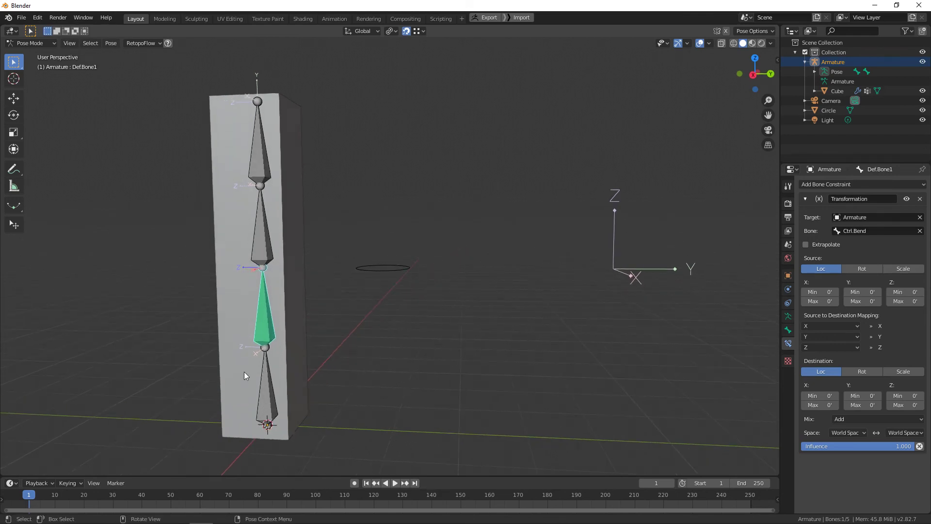
{"action": "middle_click_drag", "start_coordinate": [512, 270], "coordinate": [518, 271]}
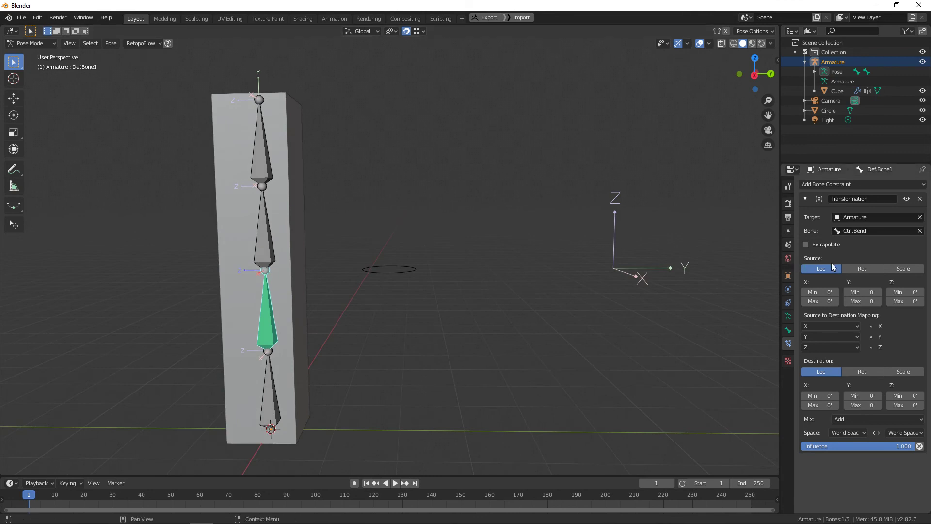
Set the constraint's source Z location range to a minimum of -1' and a maximum of 1'.
{"action": "left_click", "coordinate": [905, 292]}
{"action": "type", "text": "-1"}
{"action": "key", "text": "Return"}
{"action": "left_click", "coordinate": [910, 302]}
{"action": "type", "text": "1"}
{"action": "key", "text": "Return"}
Switch the constraint's destination to rotation and review the Euler order options, keeping the order at Default.
{"action": "middle_click_drag", "start_coordinate": [541, 269], "coordinate": [423, 261]}
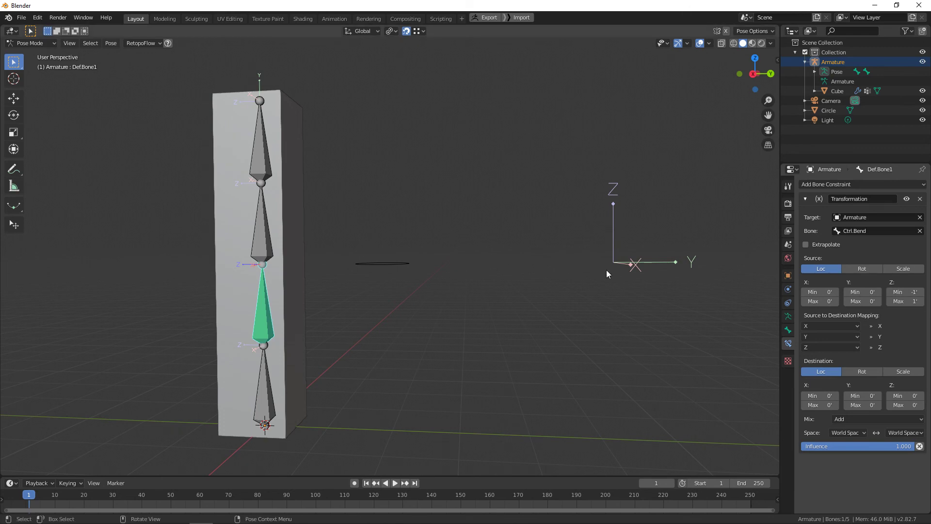
{"action": "middle_click_drag", "start_coordinate": [334, 234], "coordinate": [366, 250]}
{"action": "middle_click_drag", "start_coordinate": [366, 249], "coordinate": [427, 209], "text": "shift"}
{"action": "scroll", "coordinate": [429, 211], "scroll_direction": "up", "scroll_amount": 2}
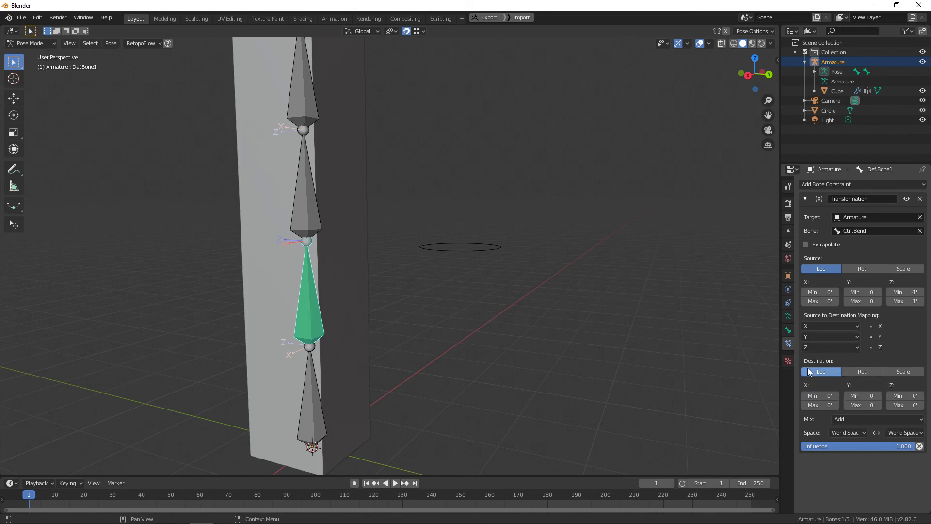
{"action": "left_click", "coordinate": [864, 371]}
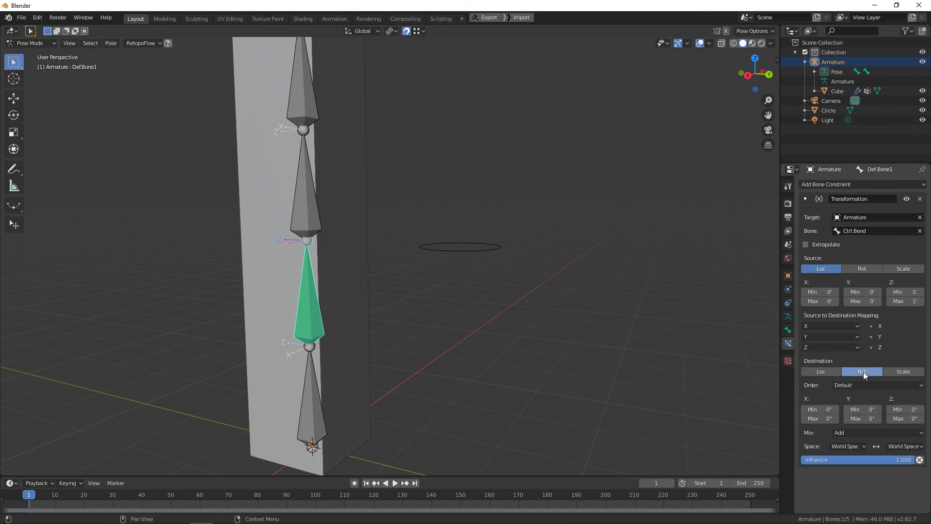
{"action": "left_click", "coordinate": [875, 384]}
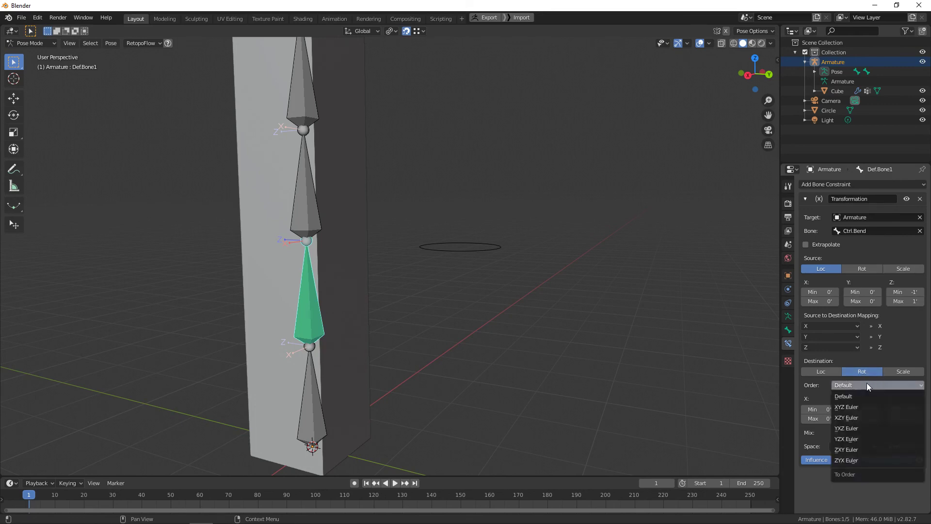
{"action": "left_click", "coordinate": [855, 386]}
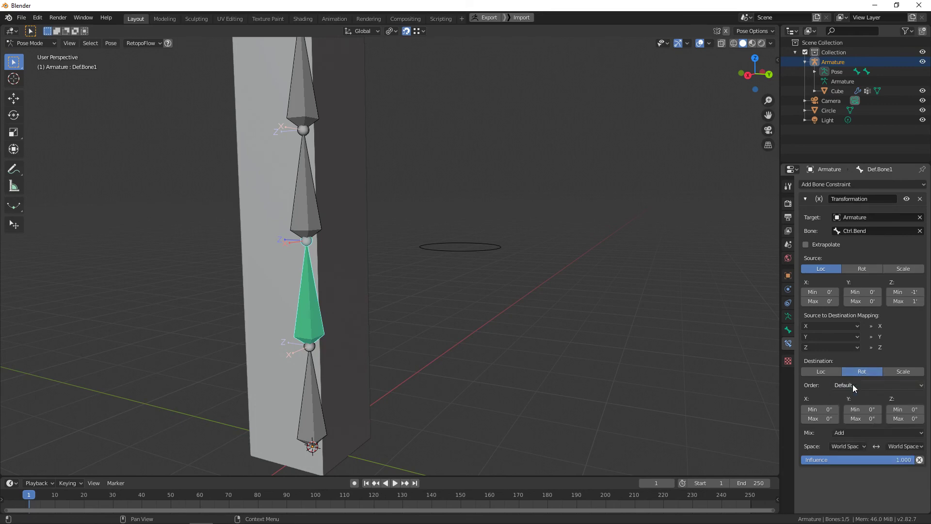
{"action": "left_click", "coordinate": [852, 384]}
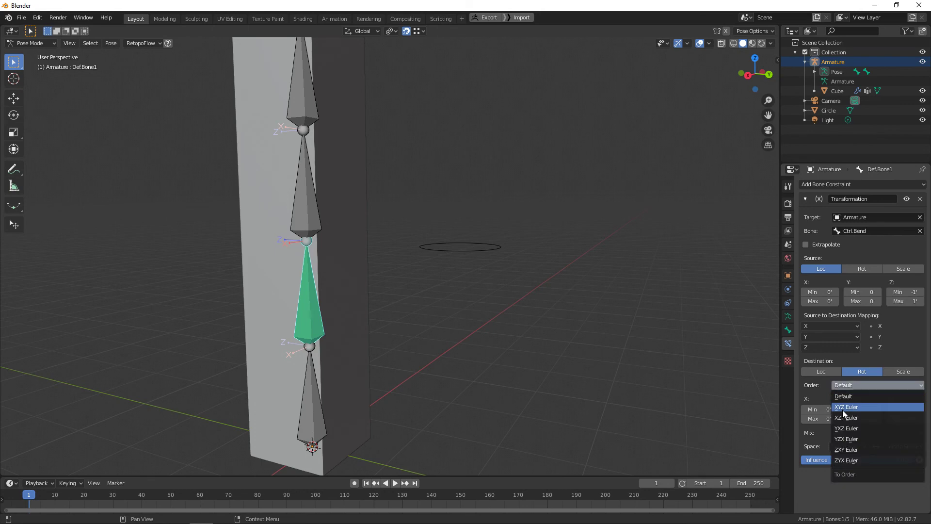
{"action": "left_click", "coordinate": [859, 385]}
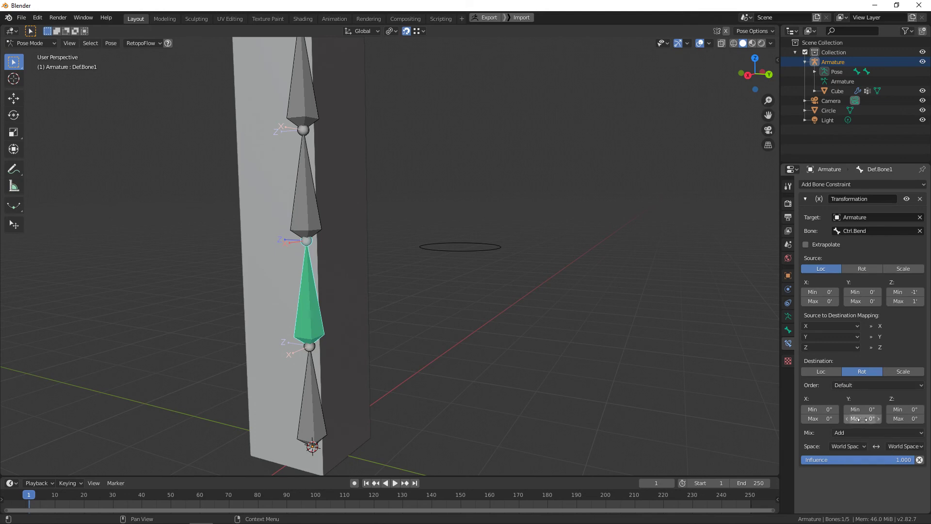
Examine the local X and Z axes of Def.Bone1 to work out which axis bends it.
{"action": "middle_click_drag", "start_coordinate": [490, 324], "coordinate": [513, 303]}
{"action": "middle_click_drag", "start_coordinate": [445, 315], "coordinate": [469, 280], "text": "shift"}
{"action": "scroll", "coordinate": [403, 229], "scroll_direction": "down", "scroll_amount": 2}
{"action": "scroll", "coordinate": [470, 279], "scroll_direction": "up", "scroll_amount": 2}
{"action": "middle_click_drag", "start_coordinate": [330, 267], "coordinate": [381, 263]}
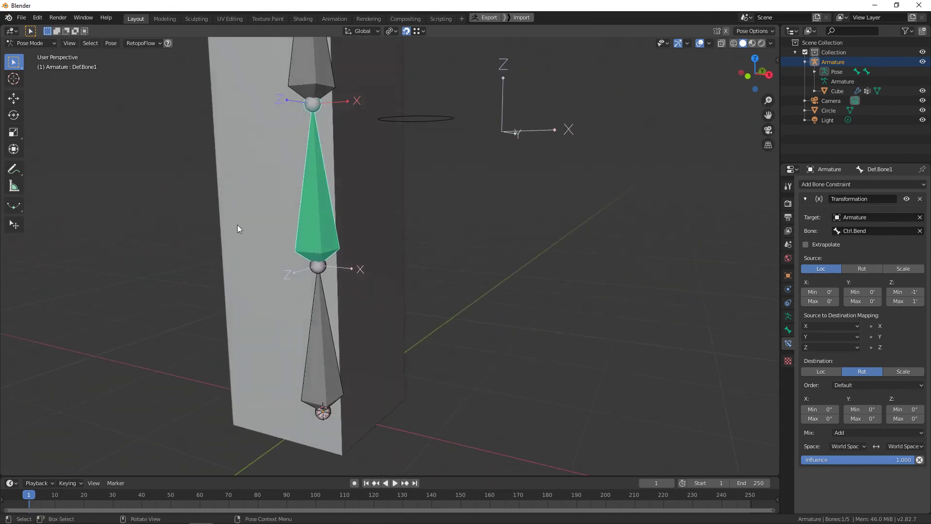
{"action": "middle_click_drag", "start_coordinate": [267, 315], "coordinate": [329, 231]}
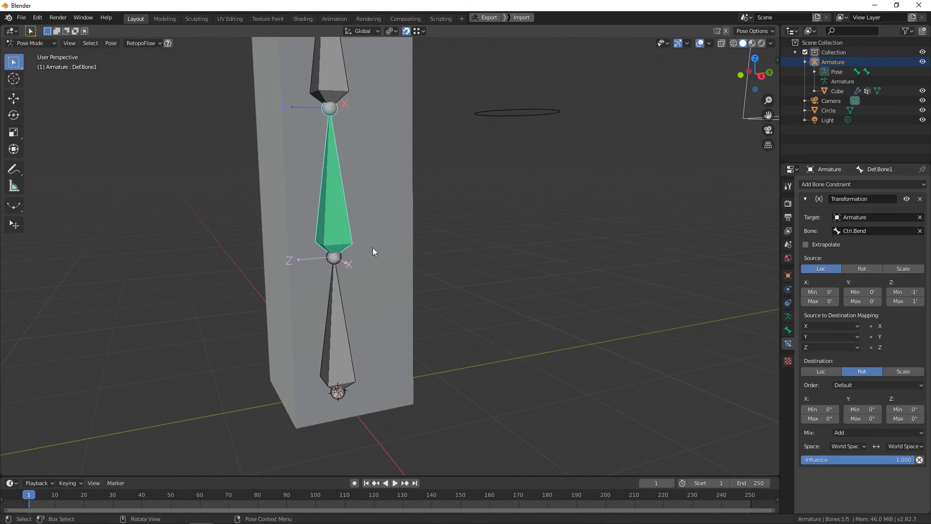
{"action": "middle_click_drag", "start_coordinate": [353, 264], "coordinate": [373, 236]}
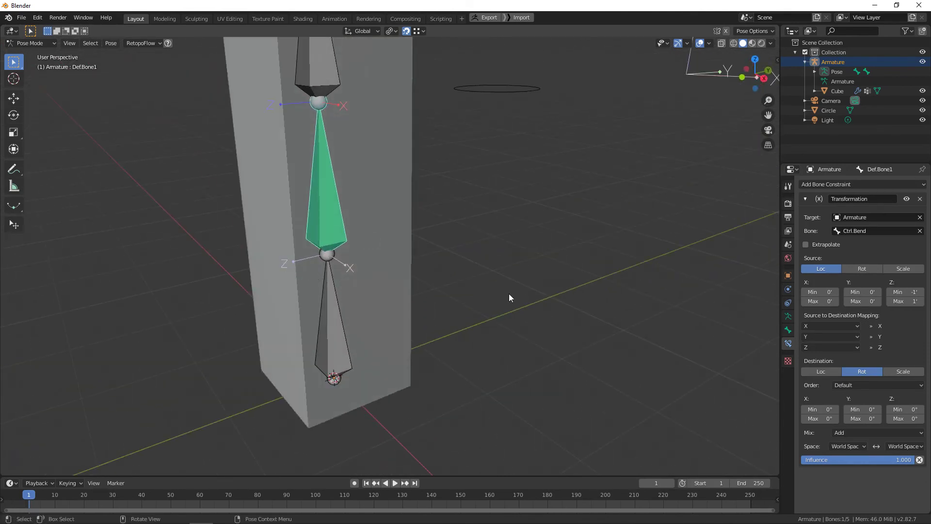
{"action": "middle_click_drag", "start_coordinate": [509, 297], "coordinate": [401, 167]}
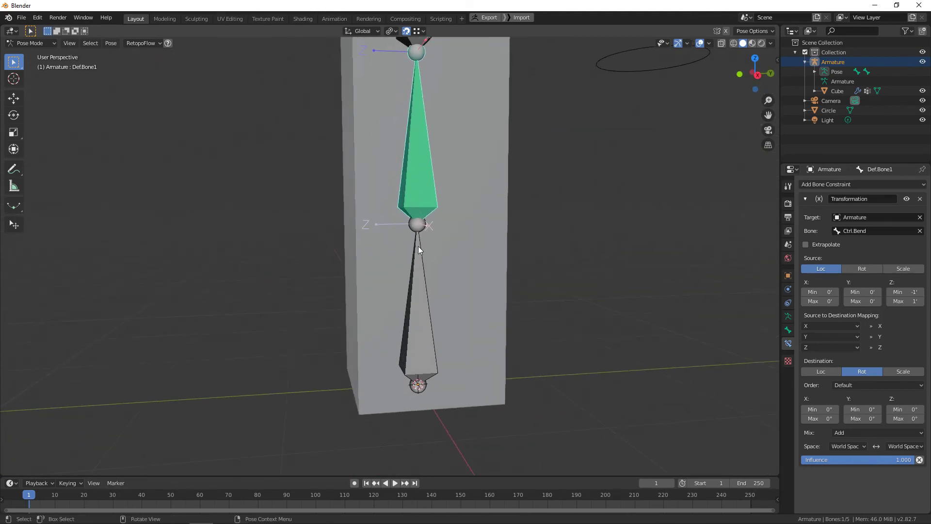
Inspect the joints and local axes of the lower deform bones from several angles.
{"action": "middle_click_drag", "start_coordinate": [386, 413], "coordinate": [392, 322]}
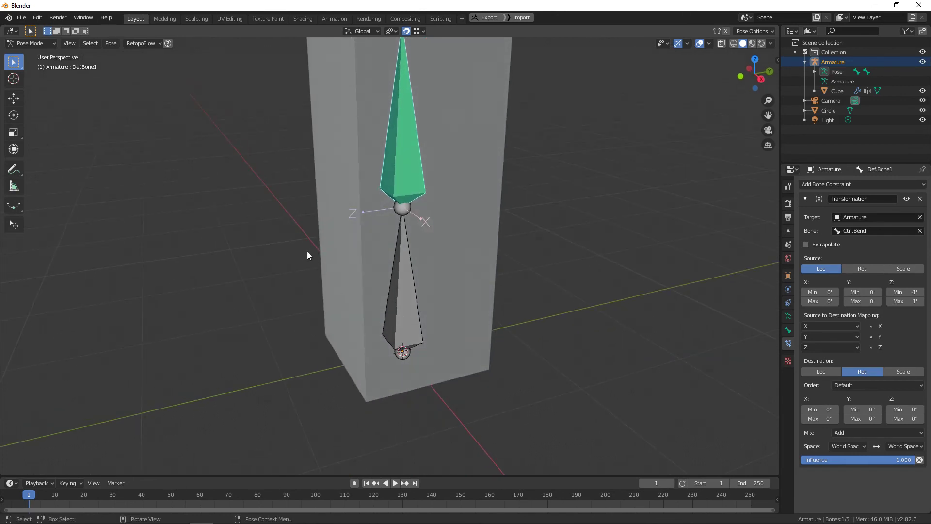
{"action": "scroll", "coordinate": [398, 373], "scroll_direction": "down", "scroll_amount": 4}
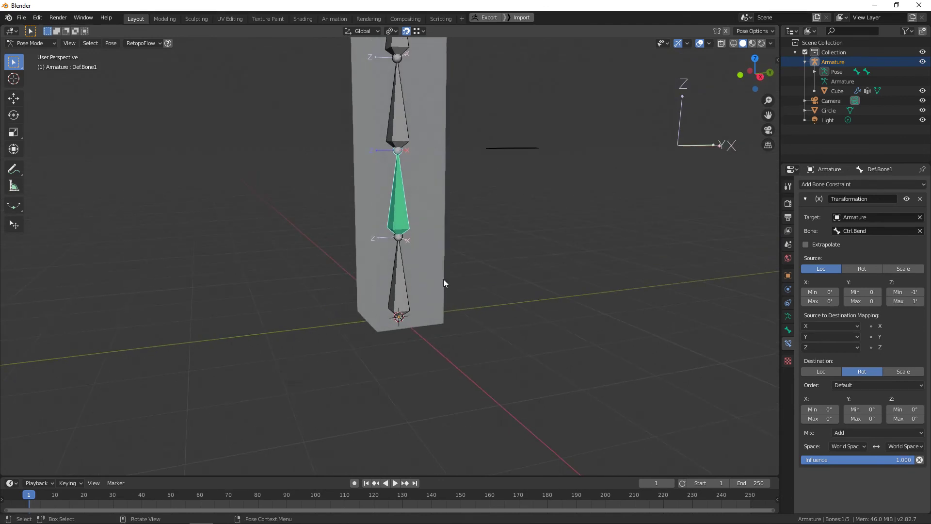
{"action": "scroll", "coordinate": [444, 279], "scroll_direction": "up", "scroll_amount": 2}
{"action": "scroll", "coordinate": [442, 301], "scroll_direction": "up", "scroll_amount": 1}
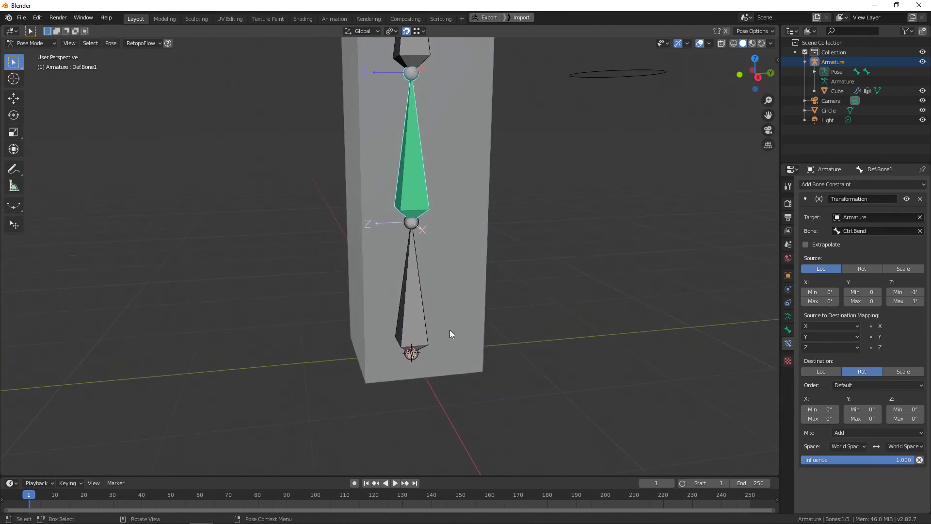
{"action": "scroll", "coordinate": [412, 358], "scroll_direction": "up", "scroll_amount": 1}
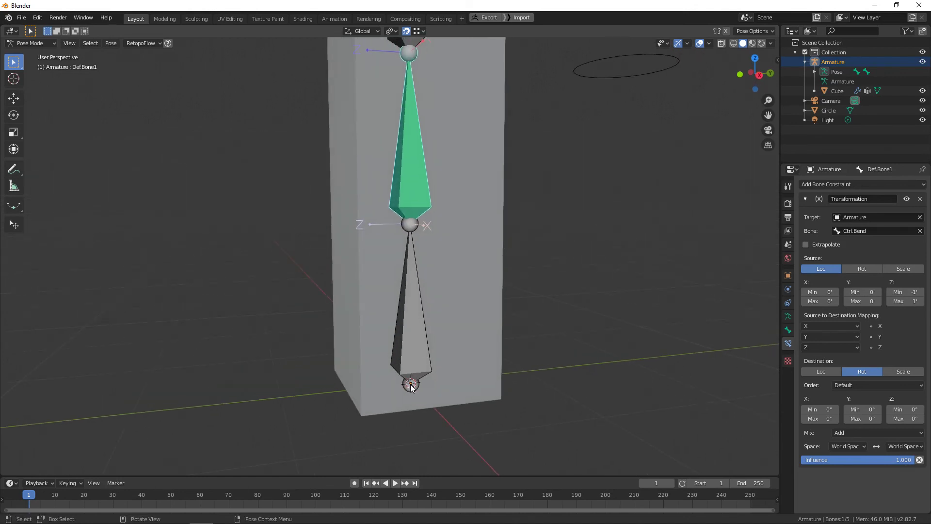
{"action": "middle_click_drag", "start_coordinate": [436, 383], "coordinate": [405, 376]}
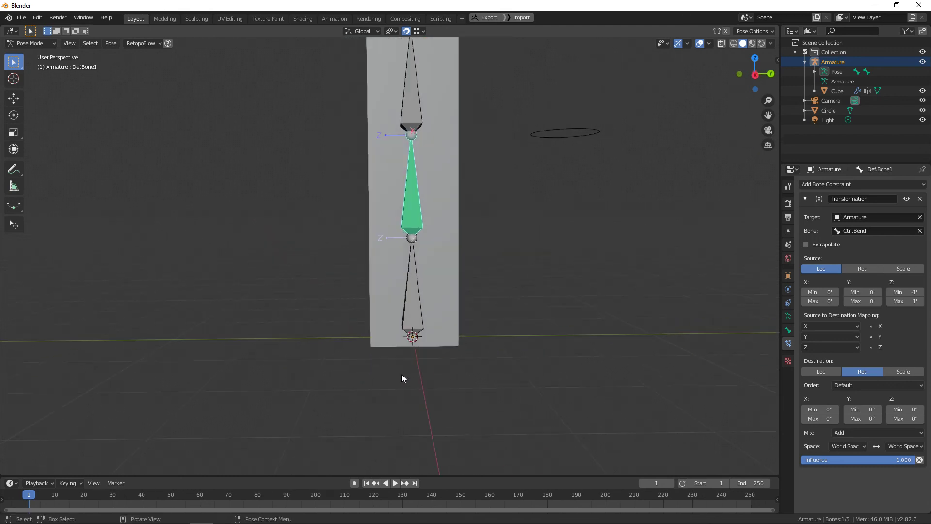
Try to move the root deform bone in Edit Mode.
{"action": "key", "text": "Tab"}
{"action": "left_click", "coordinate": [421, 318]}
{"action": "key", "text": "g"}
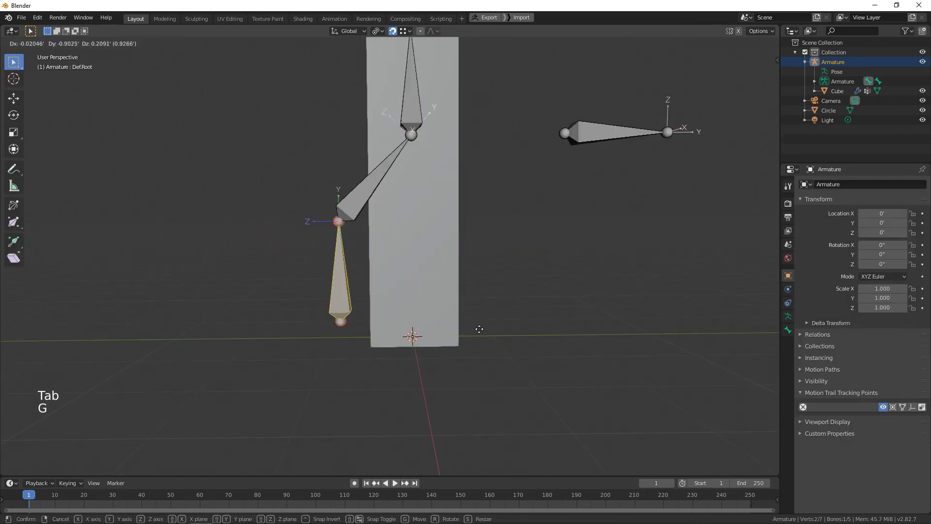
{"action": "right_click", "coordinate": [254, 218]}
Try moving the whole armature in Object Mode and undo the move.
{"action": "left_click", "coordinate": [30, 43]}
{"action": "left_click", "coordinate": [34, 54]}
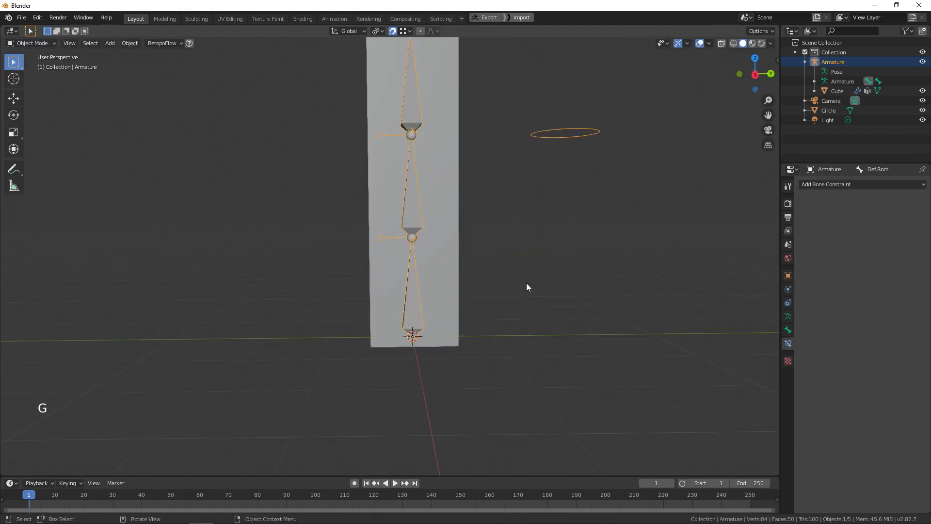
{"action": "key", "text": "g"}
{"action": "left_click", "coordinate": [336, 240]}
{"action": "middle_click_drag", "start_coordinate": [336, 240], "coordinate": [290, 237]}
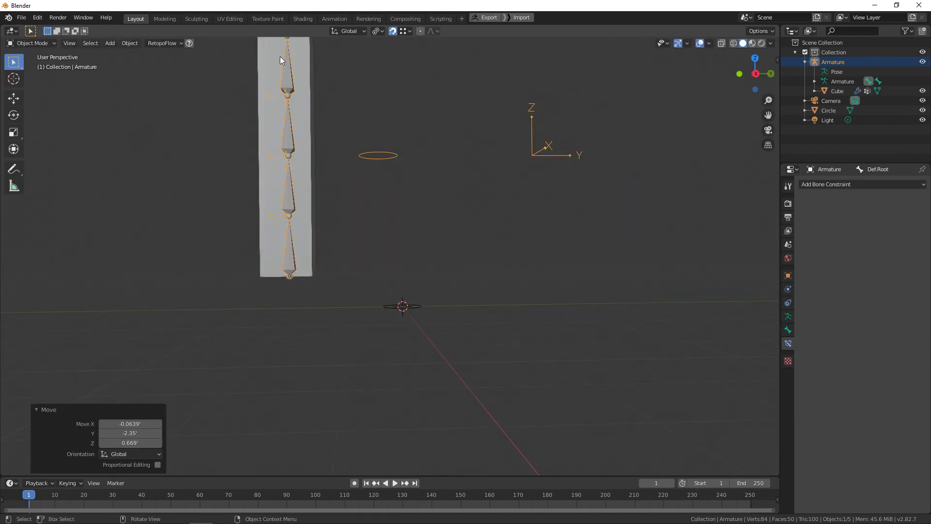
{"action": "middle_click_drag", "start_coordinate": [331, 196], "coordinate": [250, 236]}
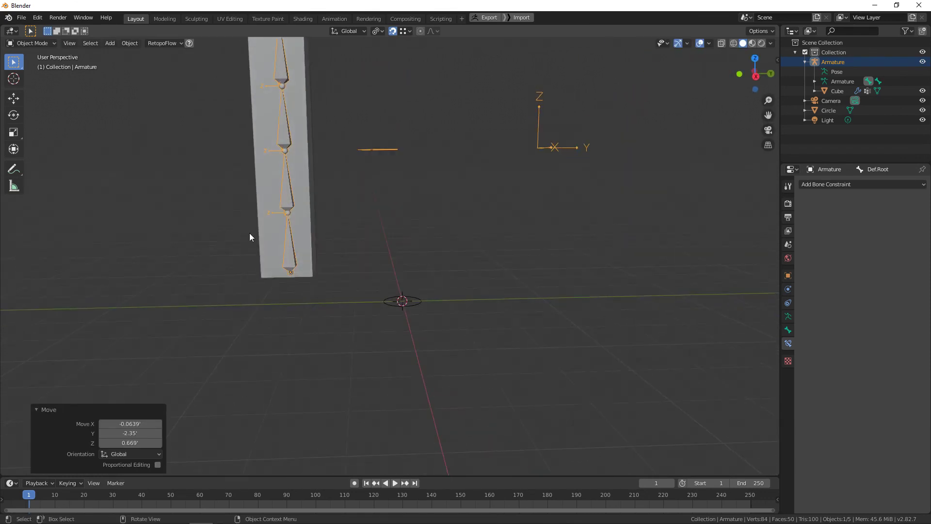
{"action": "key", "text": "ctrl+z"}
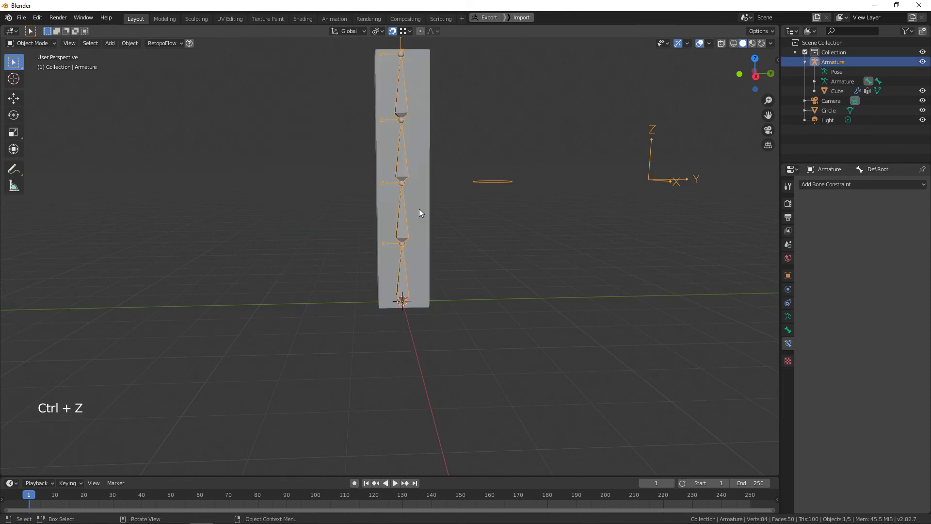
Select Def.Bone1 and return the armature to Pose Mode.
{"action": "key", "text": "Tab"}
{"action": "scroll", "coordinate": [413, 227], "scroll_direction": "up", "scroll_amount": 2}
{"action": "left_click", "coordinate": [412, 215]}
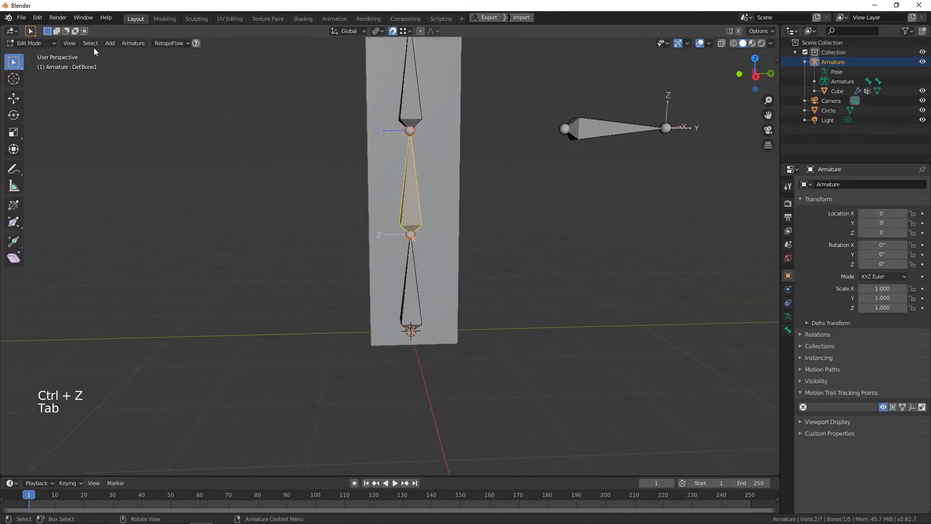
{"action": "left_click", "coordinate": [41, 43]}
{"action": "left_click", "coordinate": [29, 76]}
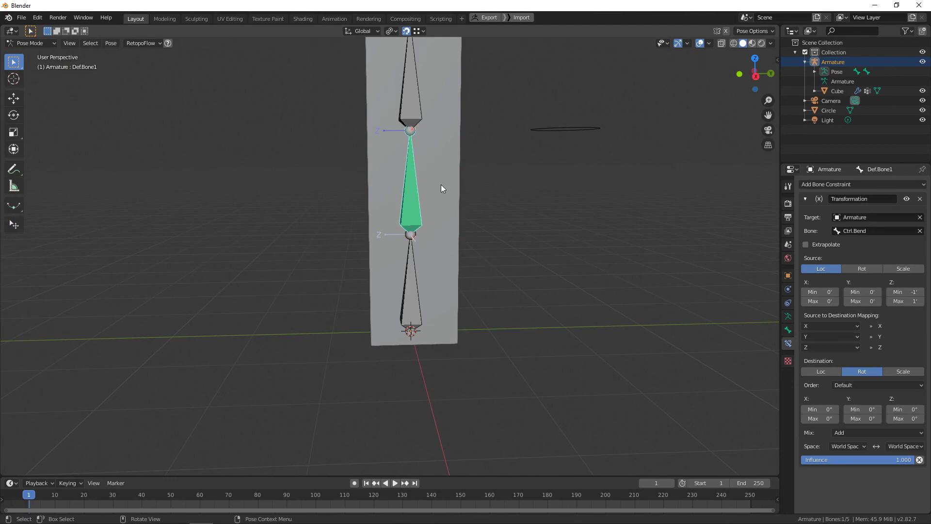
Test how Def.Bone1 rotates about its base joint and examine its local X and Z axes.
{"action": "key", "text": "r"}
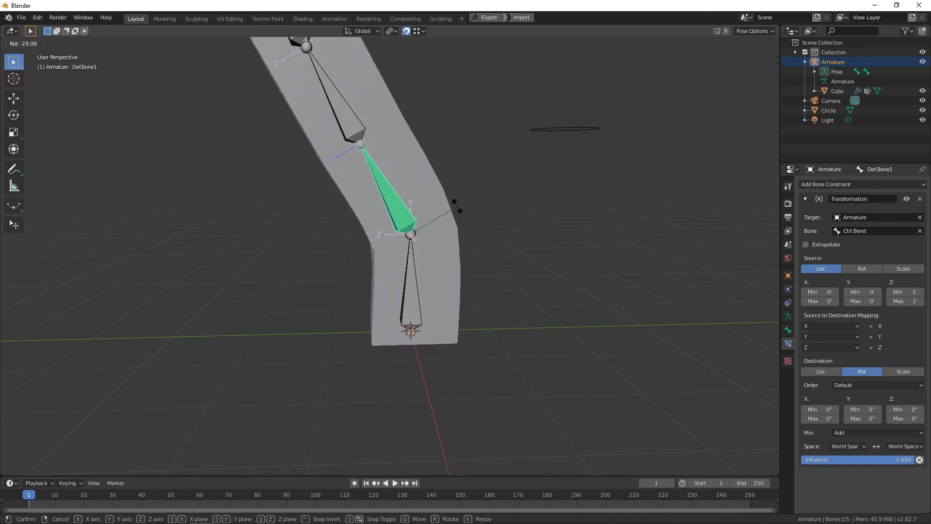
{"action": "right_click", "coordinate": [434, 224]}
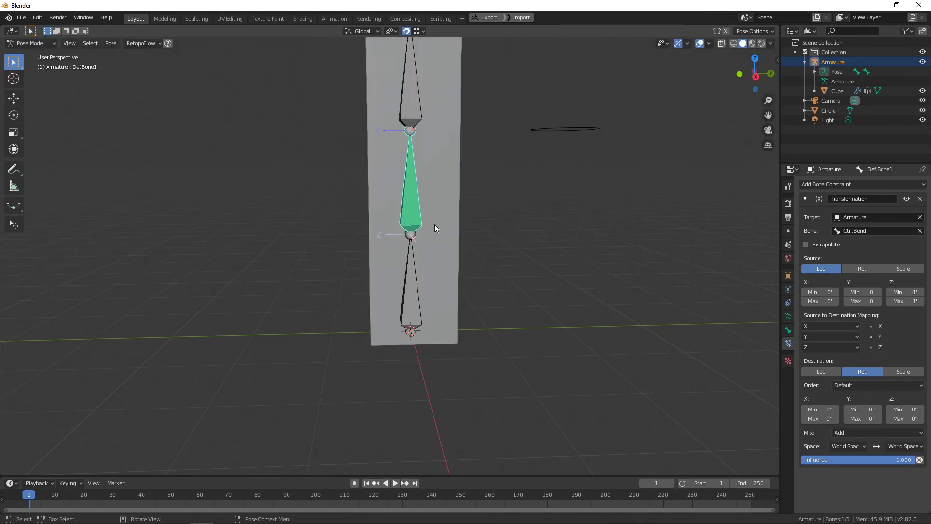
{"action": "middle_click_drag", "start_coordinate": [434, 224], "coordinate": [458, 225]}
{"action": "middle_click_drag", "start_coordinate": [455, 278], "coordinate": [409, 334]}
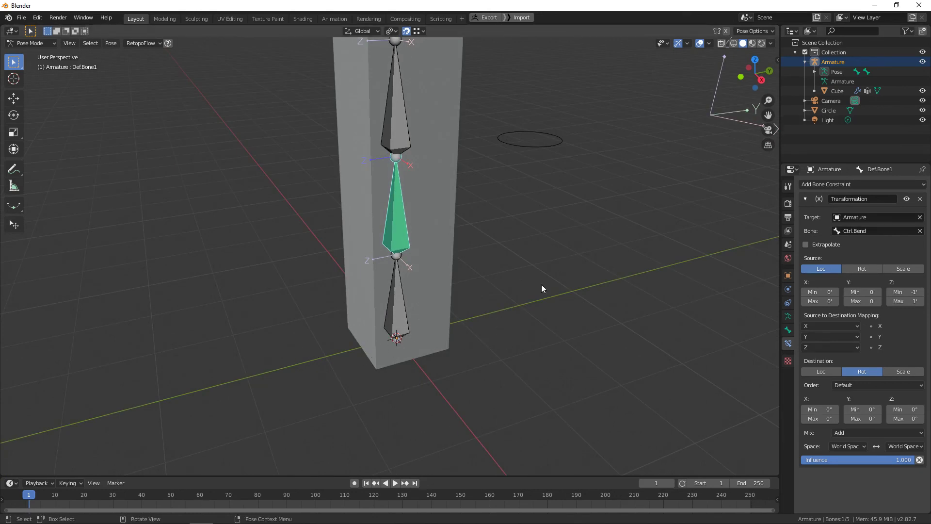
{"action": "middle_click_drag", "start_coordinate": [421, 339], "coordinate": [418, 331]}
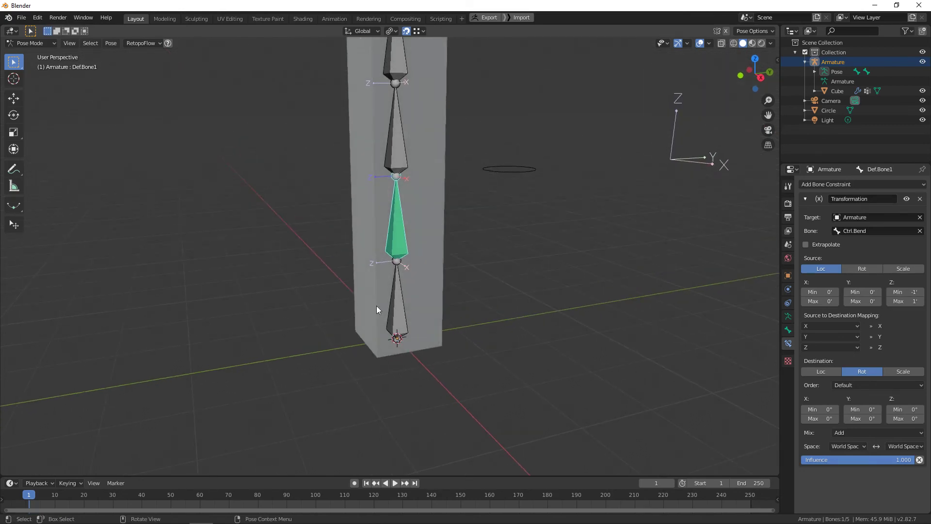
{"action": "middle_click_drag", "start_coordinate": [416, 391], "coordinate": [430, 409]}
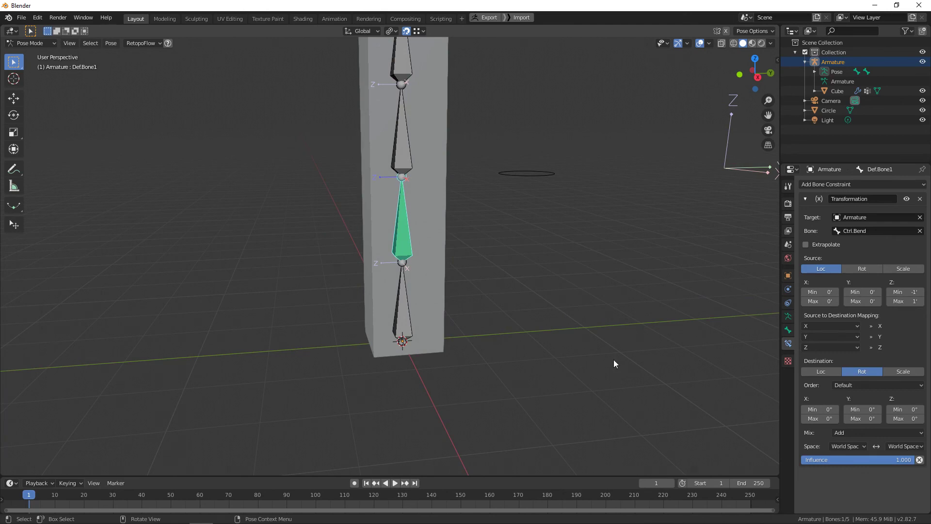
{"action": "scroll", "coordinate": [356, 216], "scroll_direction": "up", "scroll_amount": 3}
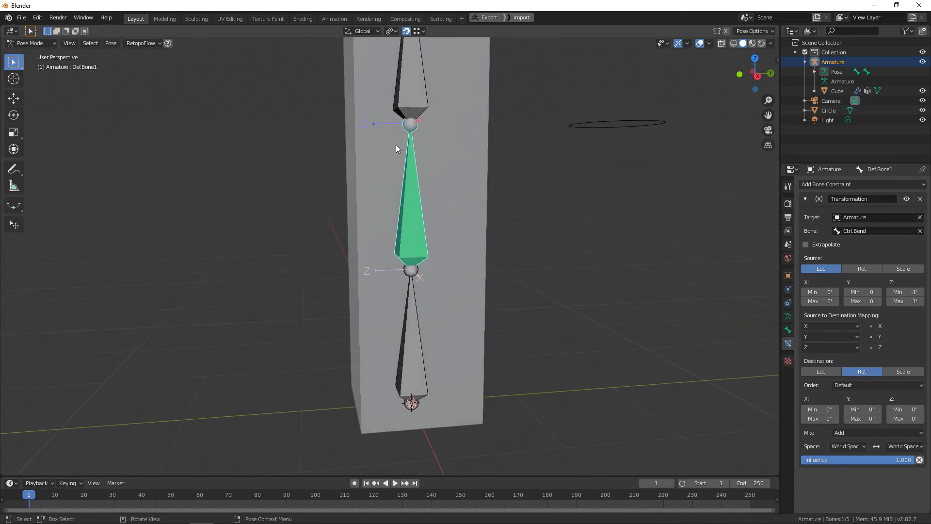
{"action": "mouse_move", "coordinate": [409, 252]}
{"action": "middle_mouse_down"}
{"action": "mouse_move", "coordinate": [434, 262]}
{"action": "mouse_move", "coordinate": [411, 262]}
{"action": "middle_mouse_up"}
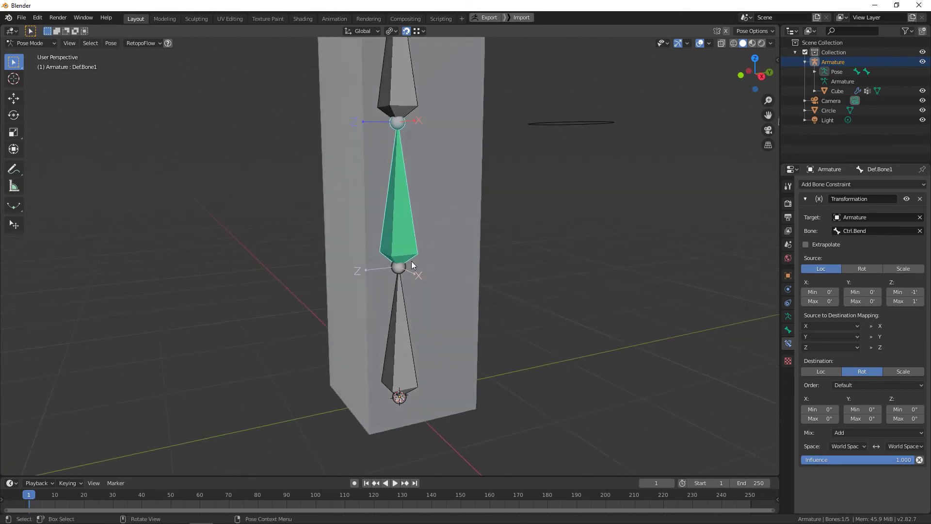
{"action": "middle_click_drag", "start_coordinate": [644, 287], "coordinate": [443, 267]}
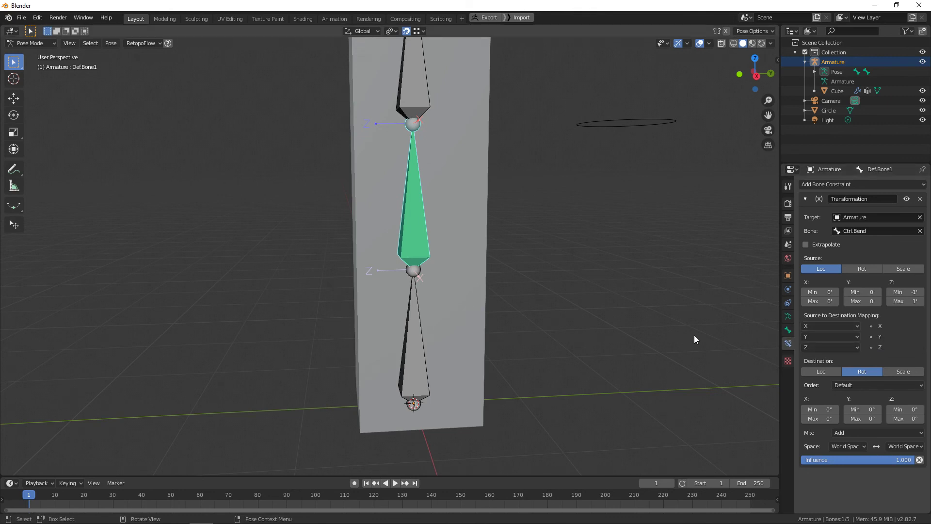
{"action": "middle_click_drag", "start_coordinate": [605, 294], "coordinate": [609, 322]}
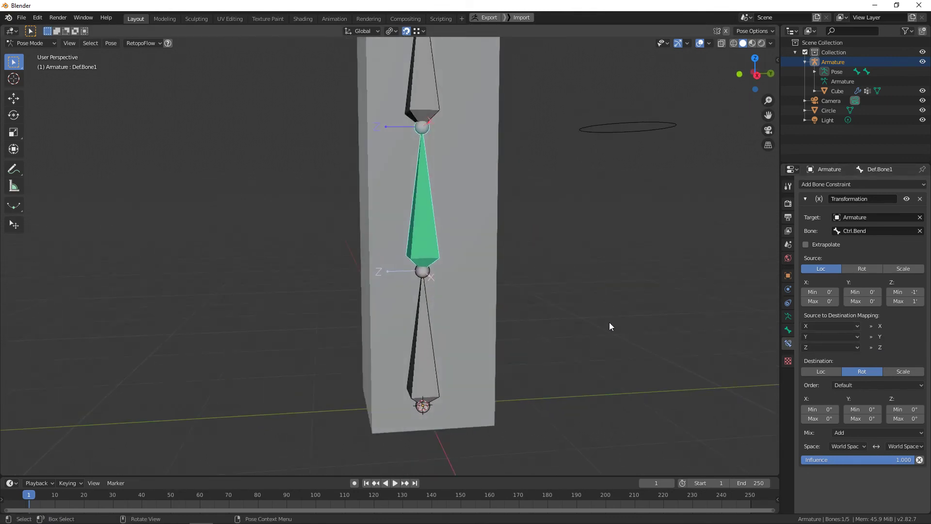
{"action": "middle_click_drag", "start_coordinate": [434, 286], "coordinate": [478, 287]}
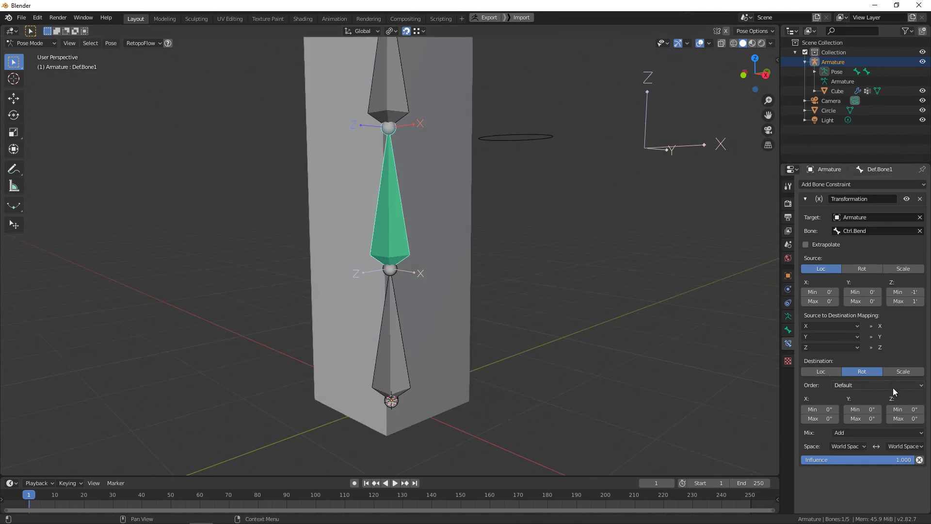
Set the constraint's destination Z rotation range to a minimum of -50° and a maximum of 50°.
{"action": "left_click", "coordinate": [905, 409]}
{"action": "type", "text": "0d"}
{"action": "type", "text": "50"}
{"action": "type", "text": "-"}
{"action": "key", "text": "BackSpace"}
{"action": "key", "text": "BackSpace"}
{"action": "key", "text": "BackSpace"}
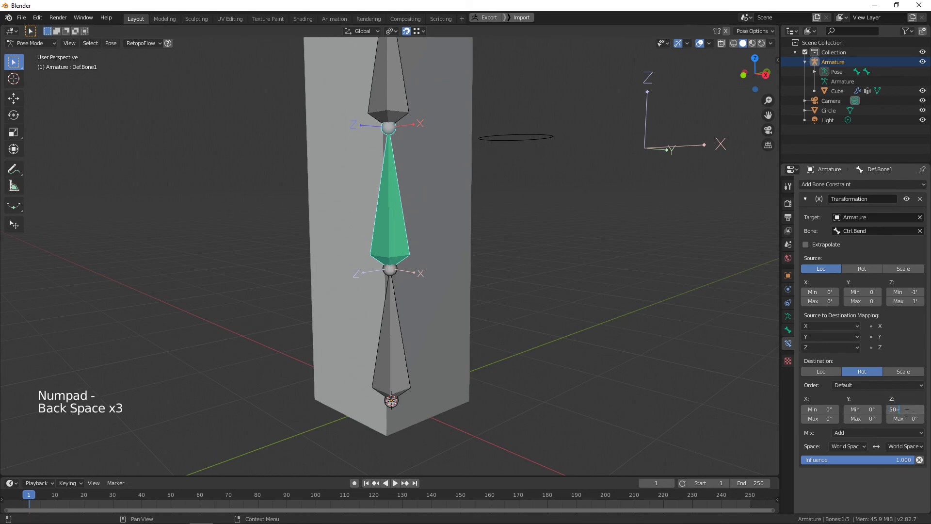
{"action": "key", "text": "Down"}
{"action": "key", "text": "BackSpace"}
{"action": "key", "text": "BackSpace"}
{"action": "key", "text": "BackSpace"}
{"action": "type", "text": "-5"}
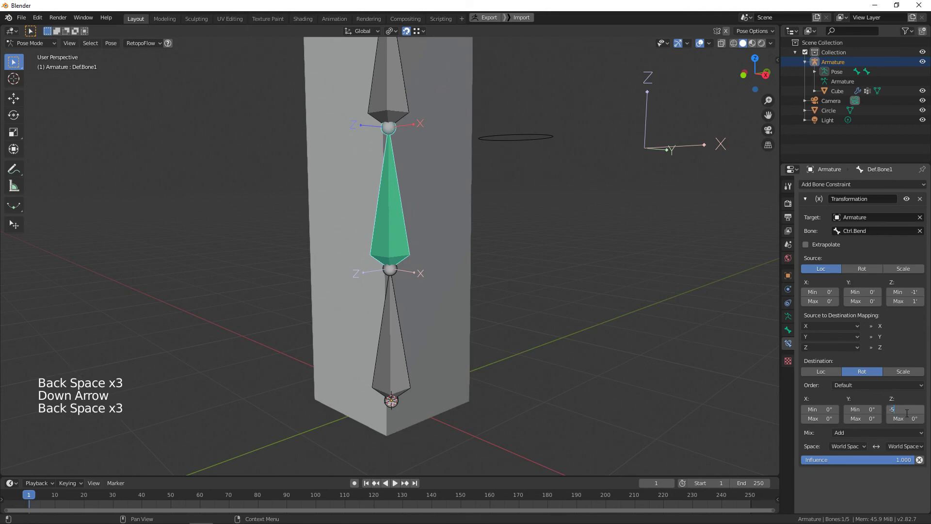
{"action": "type", "text": "0"}
{"action": "left_click", "coordinate": [907, 419]}
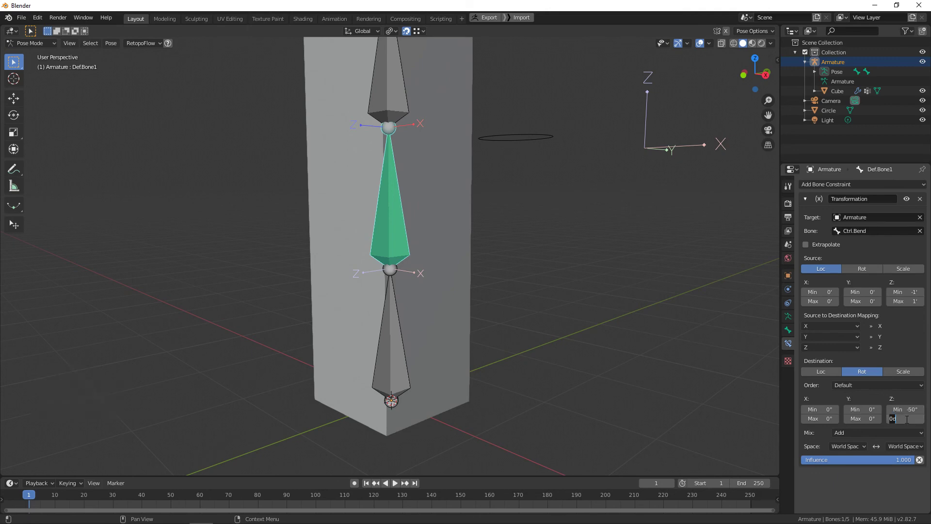
{"action": "type", "text": "50"}
{"action": "key", "text": "Return"}
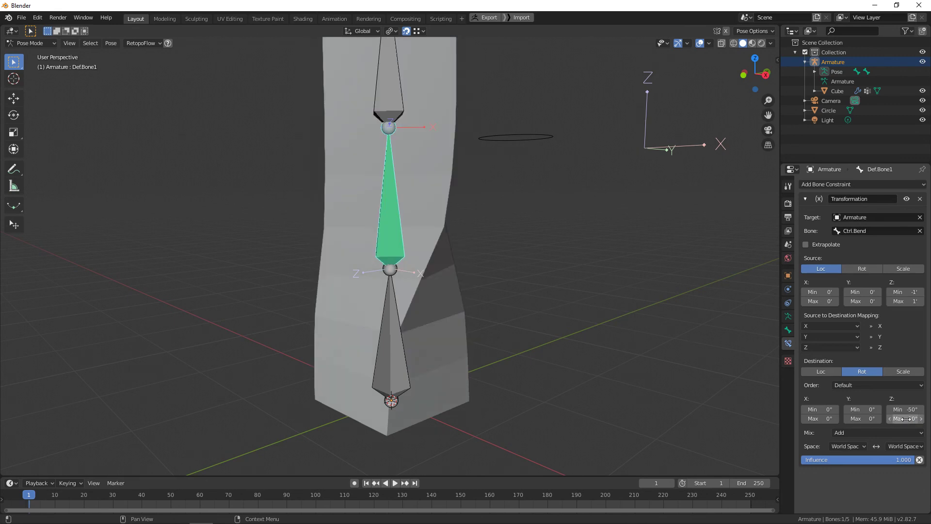
Test the constraint by moving the Ctrl.Bend bone along the global Z axis.
{"action": "middle_click_drag", "start_coordinate": [543, 254], "coordinate": [490, 262]}
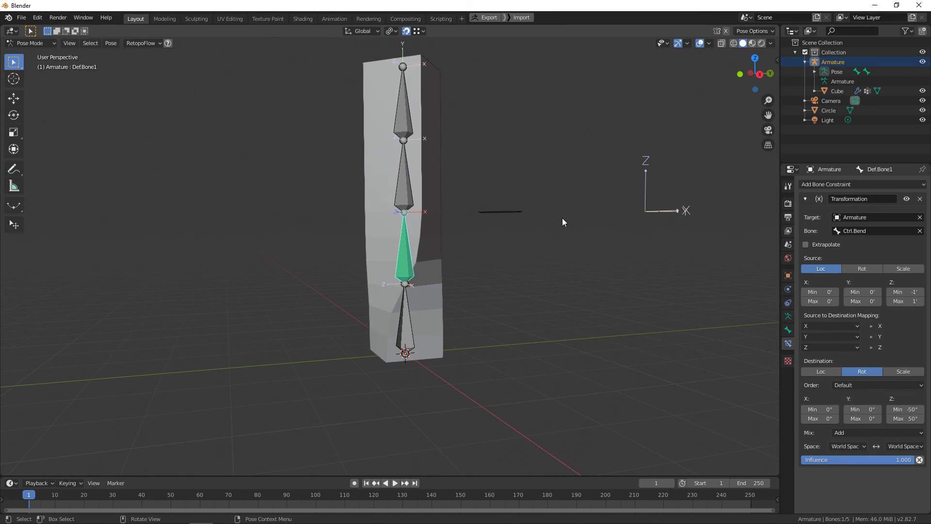
{"action": "middle_click_drag", "start_coordinate": [563, 218], "coordinate": [584, 231]}
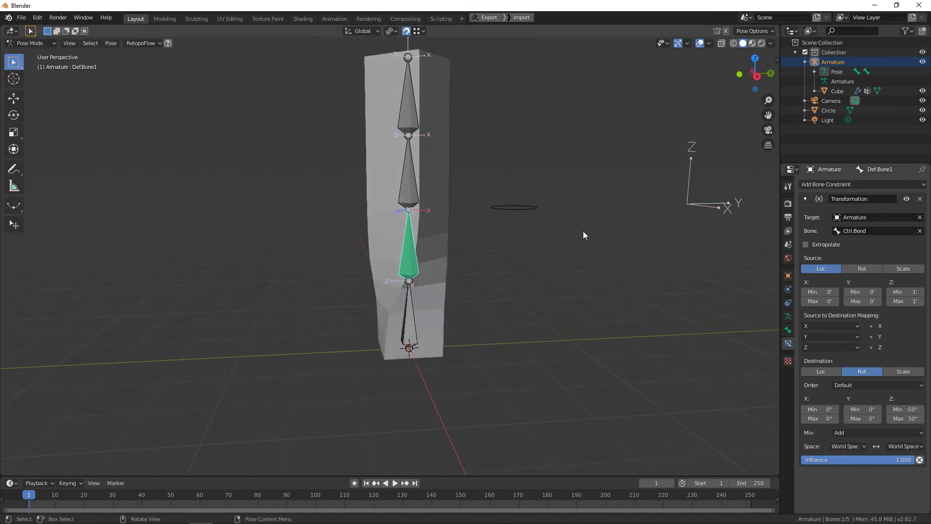
{"action": "left_click", "coordinate": [526, 217]}
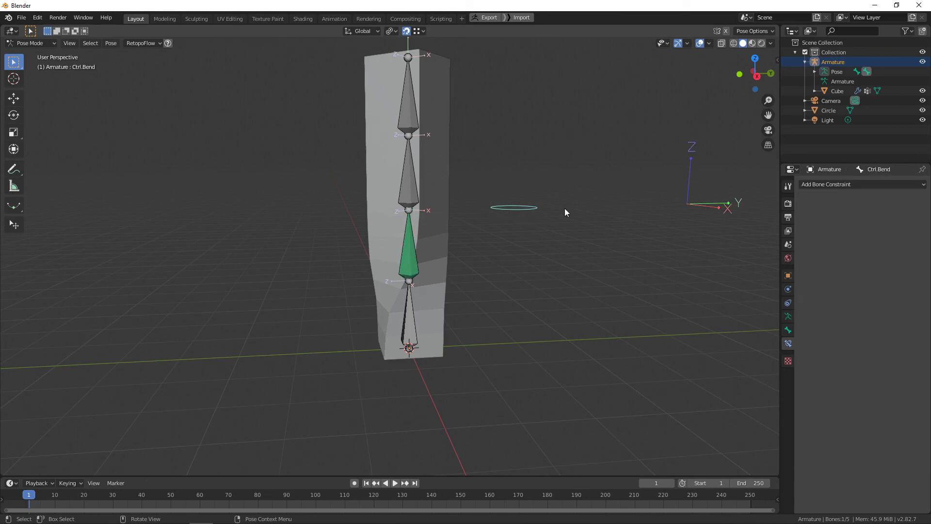
{"action": "key", "text": "g"}
{"action": "key", "text": "z"}
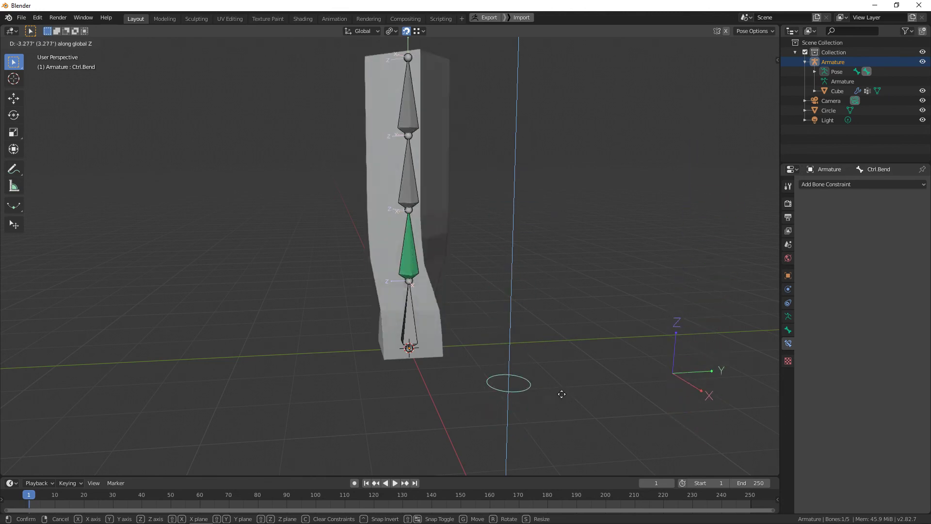
{"action": "left_click", "coordinate": [565, 204]}
Set the target space of Def.Bone1's Transformation constraint to Pose Space.
{"action": "left_click", "coordinate": [399, 255]}
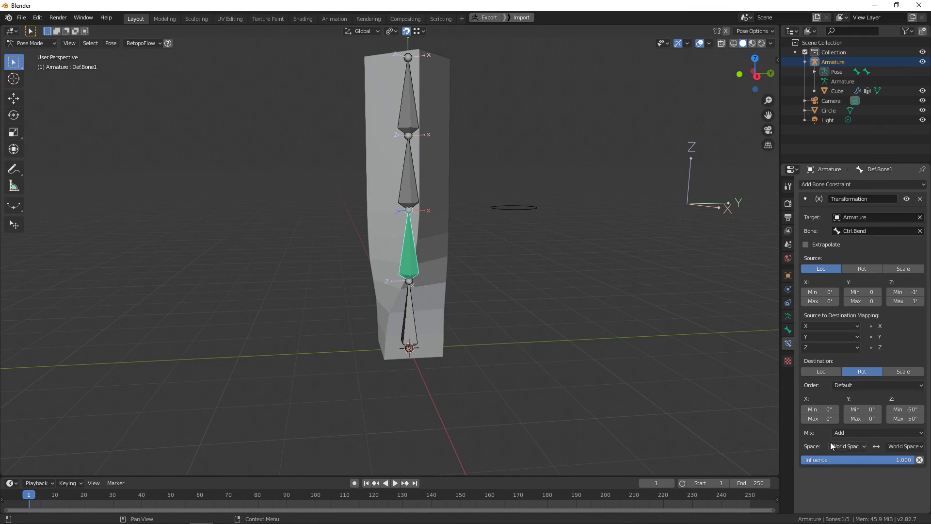
{"action": "middle_click_drag", "start_coordinate": [527, 204], "coordinate": [532, 182]}
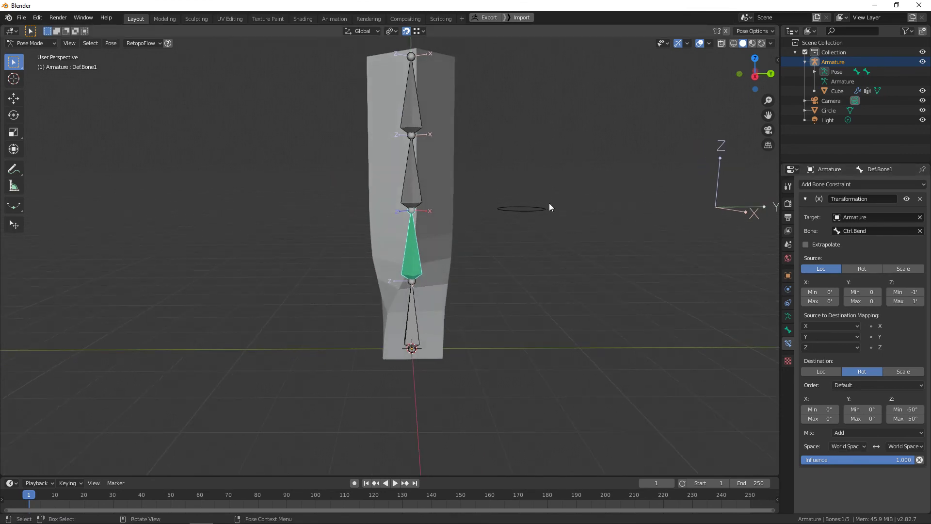
{"action": "left_click", "coordinate": [845, 446]}
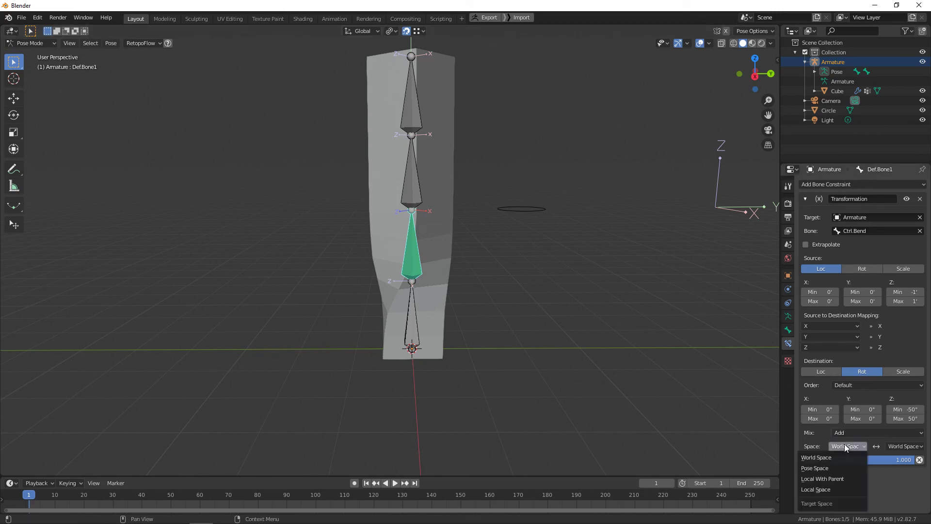
{"action": "left_click", "coordinate": [827, 468]}
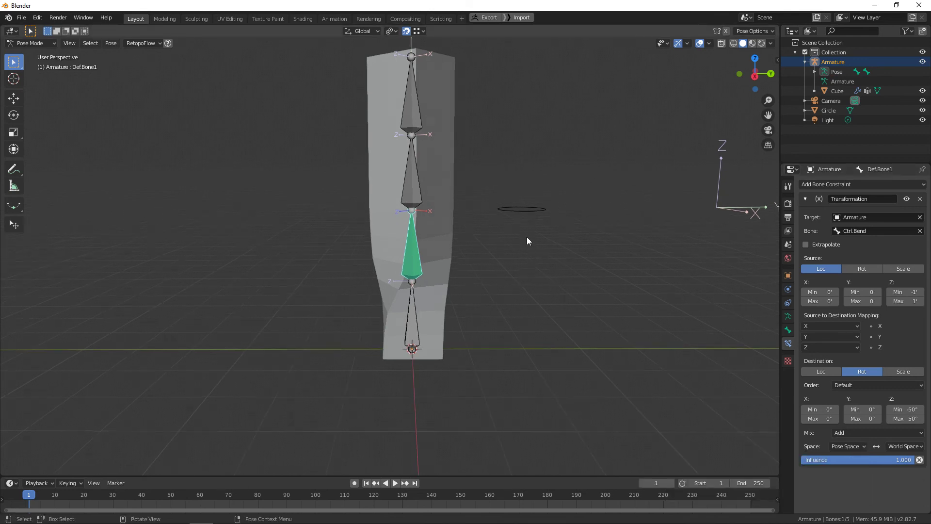
Compare Ctrl.Bend's rest and posed states, and test the bend by moving it down along the global Z axis.
{"action": "left_click", "coordinate": [528, 209]}
{"action": "key", "text": "Tab"}
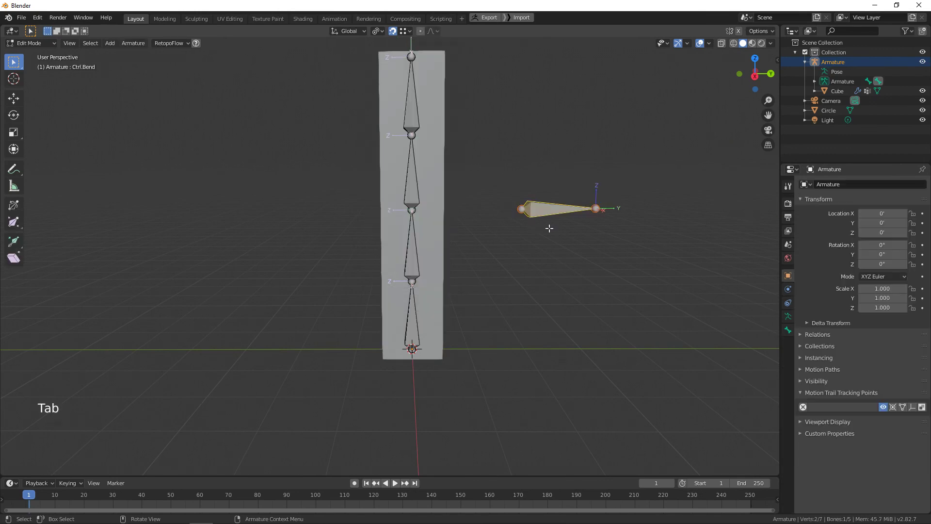
{"action": "key", "text": "Tab"}
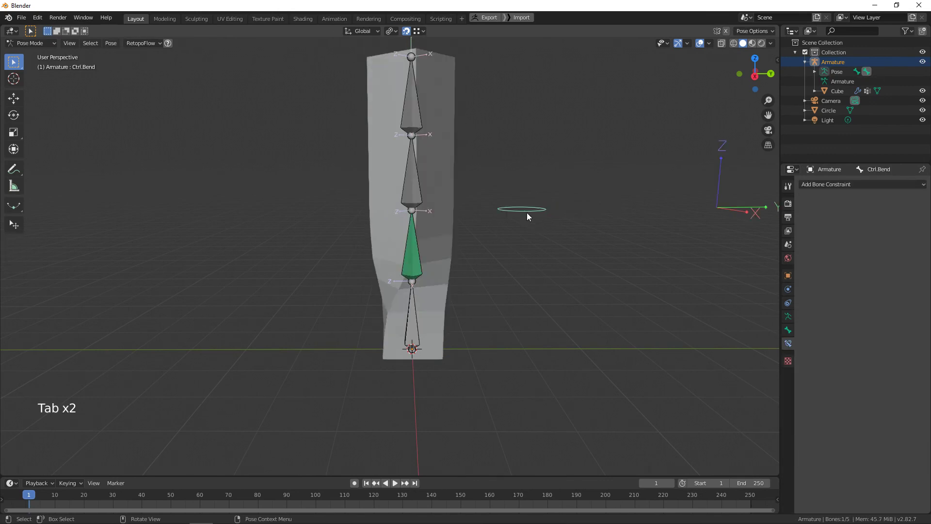
{"action": "key", "text": "g"}
{"action": "key", "text": "z"}
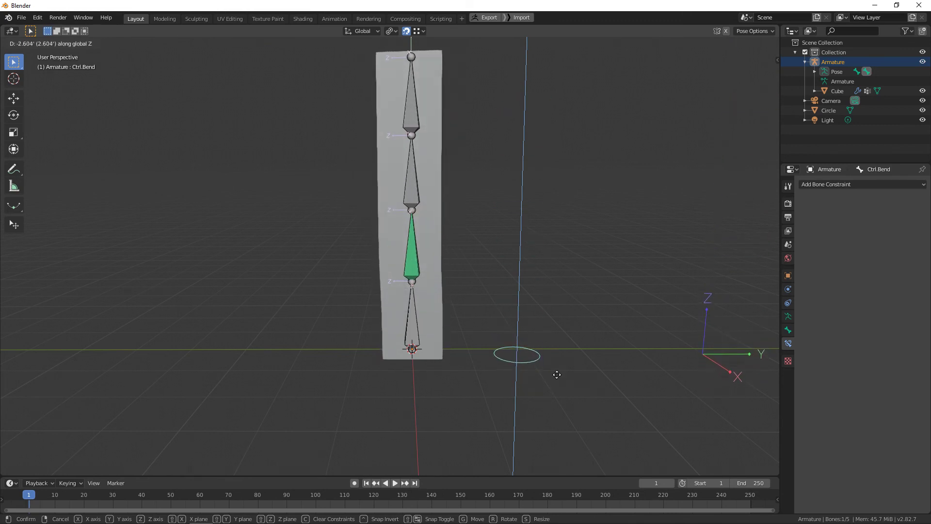
{"action": "key", "text": "Escape"}
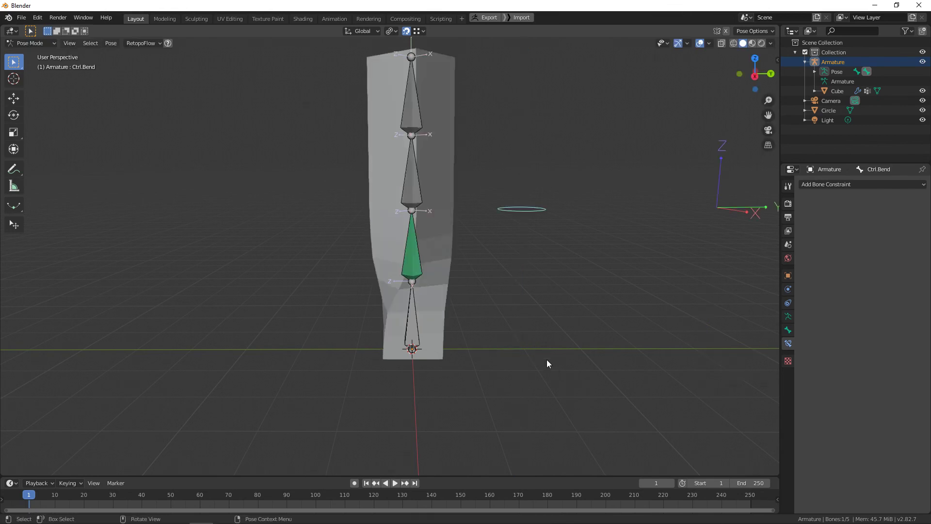
Set the target space of Def.Bone1's Transformation constraint to Local With Parent.
{"action": "left_click", "coordinate": [405, 257]}
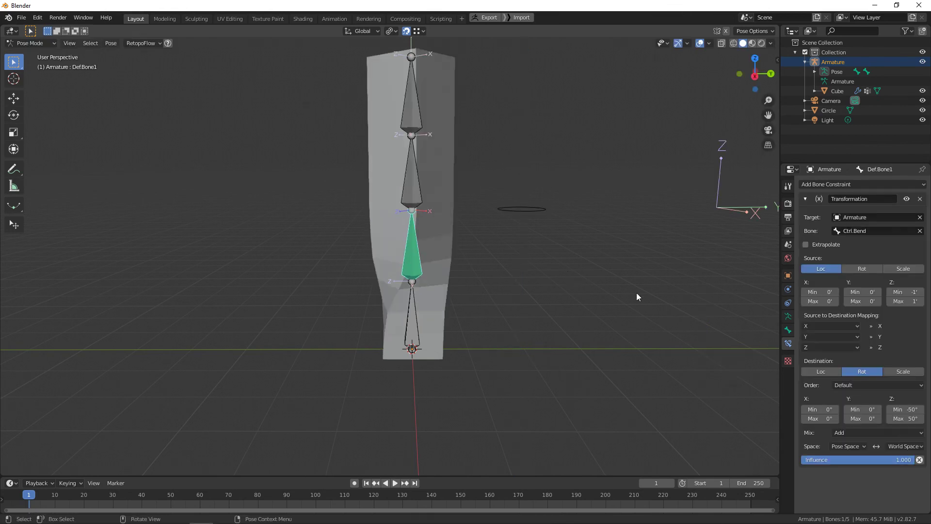
{"action": "left_click", "coordinate": [842, 444]}
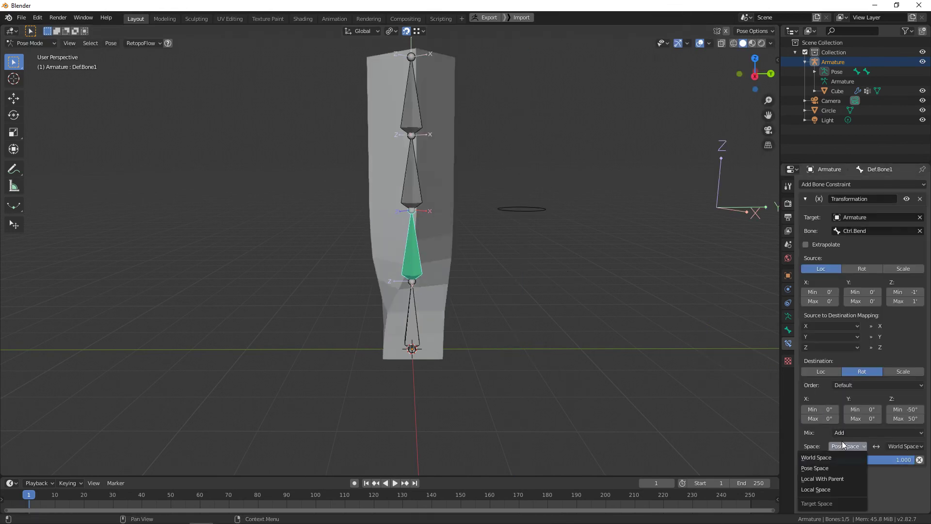
{"action": "left_click", "coordinate": [826, 479]}
Test Def.Bone1's response from several view angles by moving Ctrl.Bend along the global Z axis, cancelling each move.
{"action": "middle_click_drag", "start_coordinate": [490, 240], "coordinate": [510, 214]}
{"action": "left_click", "coordinate": [509, 214]}
{"action": "key", "text": "g"}
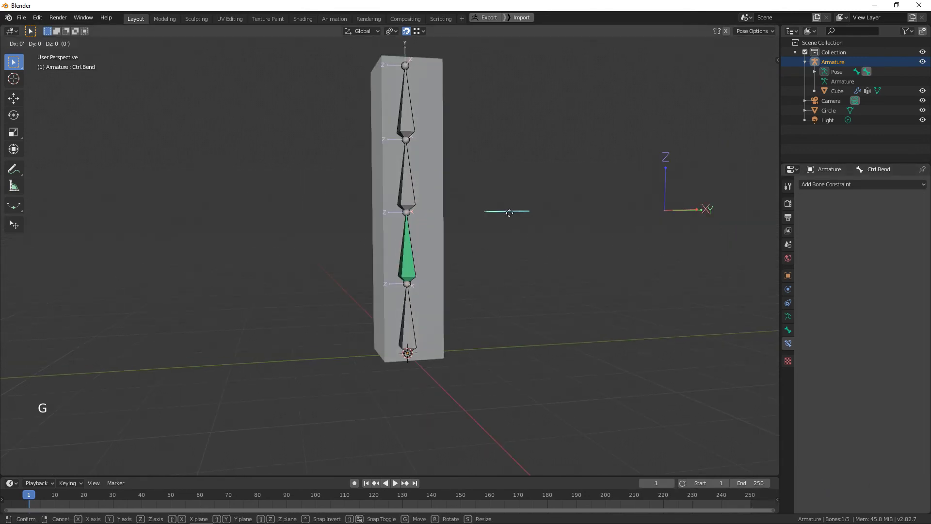
{"action": "key", "text": "z"}
{"action": "key", "text": "z"}
{"action": "right_click", "coordinate": [539, 177]}
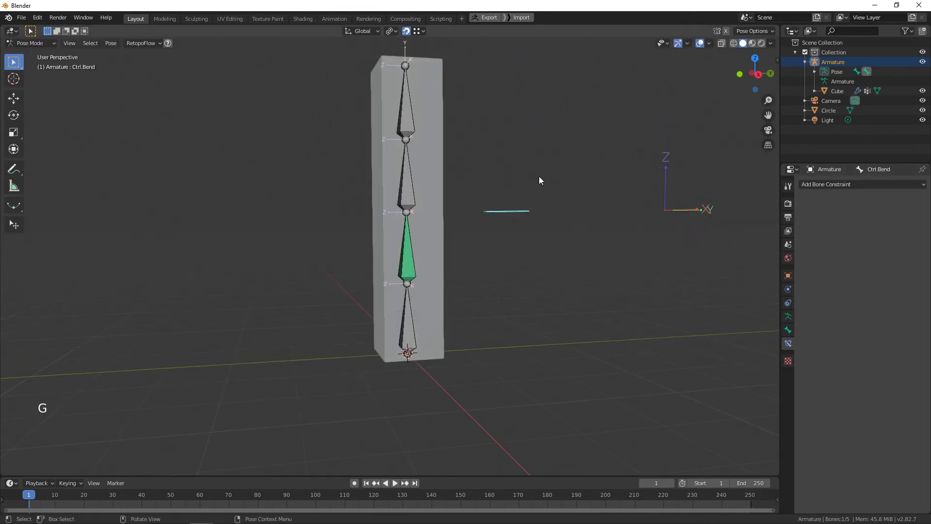
{"action": "middle_click_drag", "start_coordinate": [539, 177], "coordinate": [545, 211]}
{"action": "key", "text": "g"}
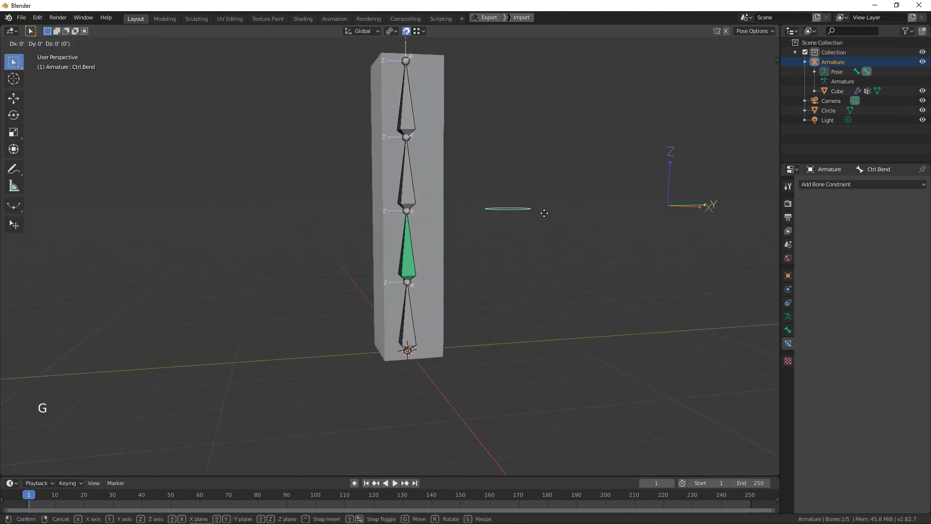
{"action": "key", "text": "z"}
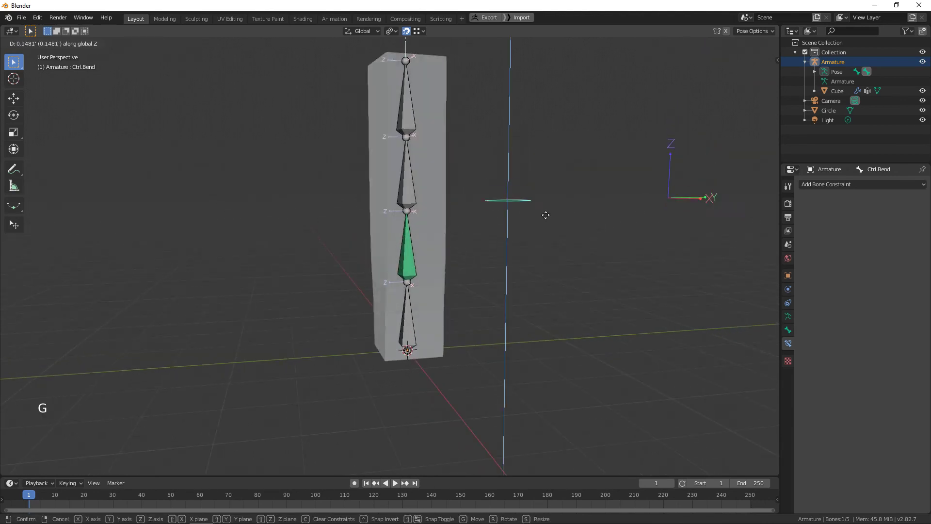
{"action": "right_click", "coordinate": [556, 180]}
{"action": "middle_click_drag", "start_coordinate": [759, 215], "coordinate": [589, 194]}
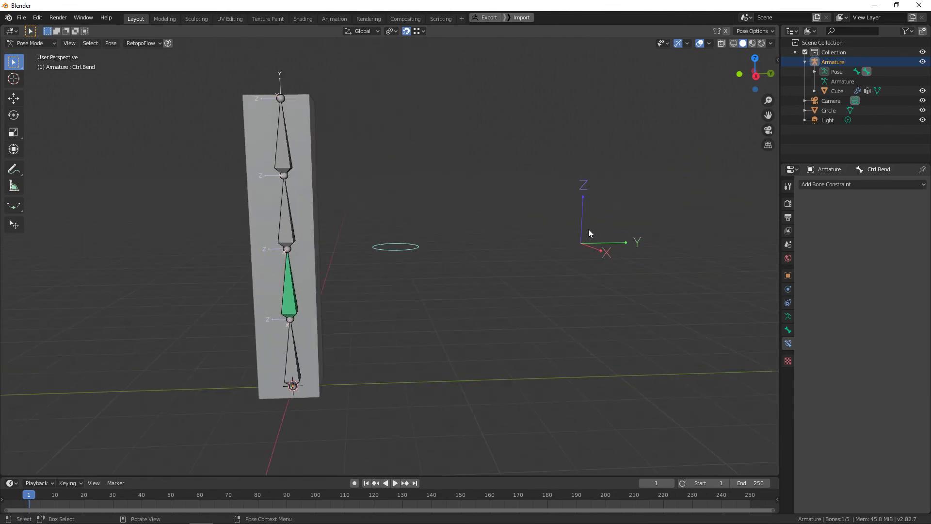
{"action": "middle_click_drag", "start_coordinate": [589, 230], "coordinate": [481, 245]}
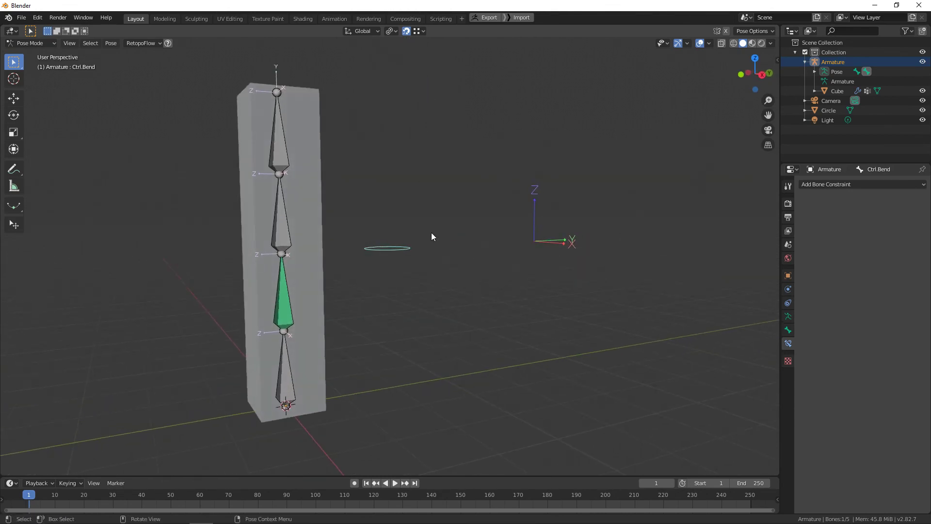
{"action": "key", "text": "g"}
{"action": "key", "text": "z"}
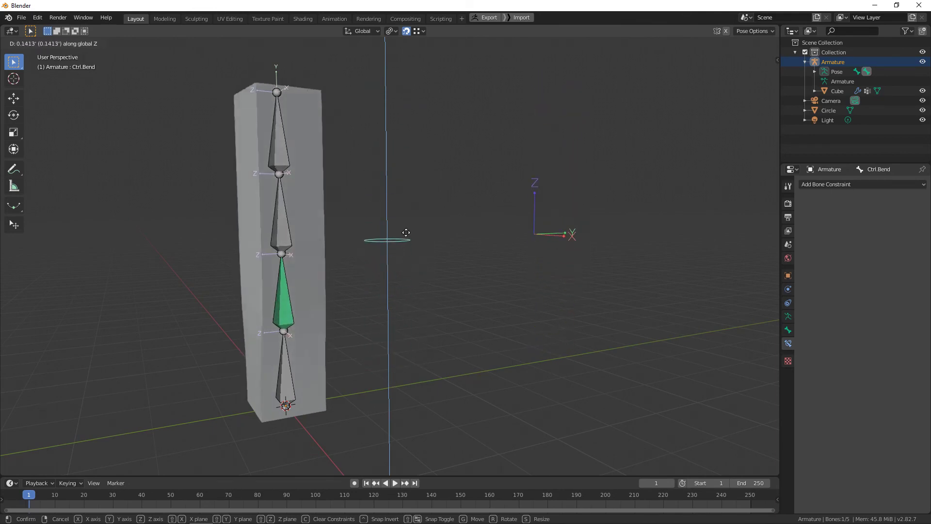
{"action": "key", "text": "Escape"}
Set the owner space of Def.Bone1's Transformation constraint to Local With Parent.
{"action": "middle_click_drag", "start_coordinate": [297, 307], "coordinate": [452, 257], "text": "shift"}
{"action": "left_click", "coordinate": [348, 274]}
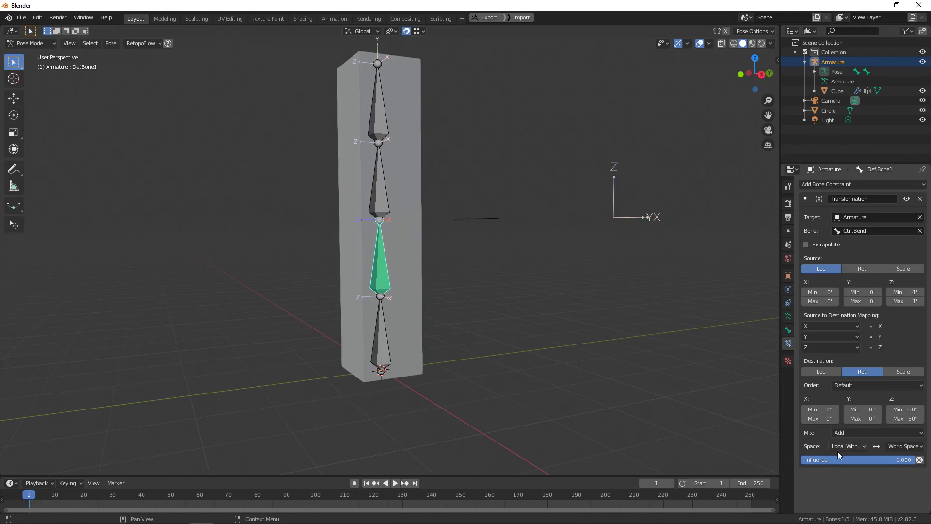
{"action": "left_click", "coordinate": [903, 443]}
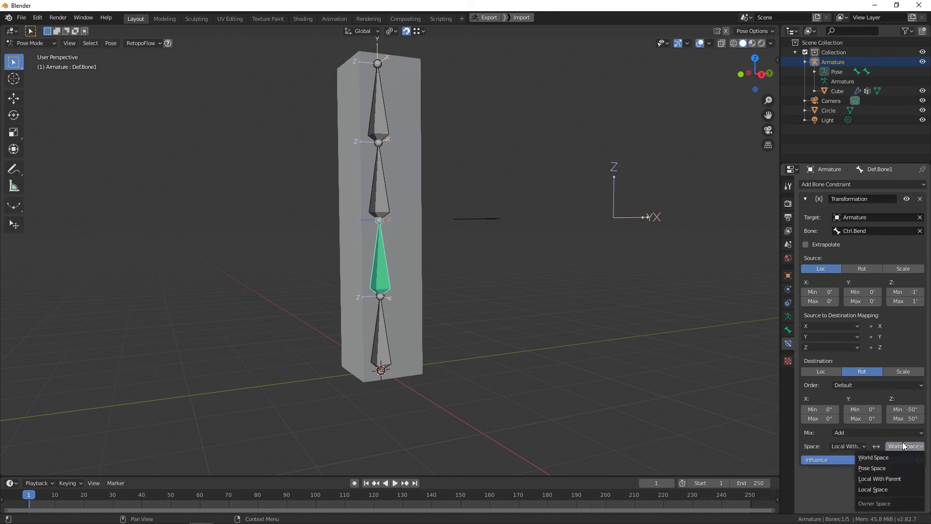
{"action": "left_click", "coordinate": [896, 479]}
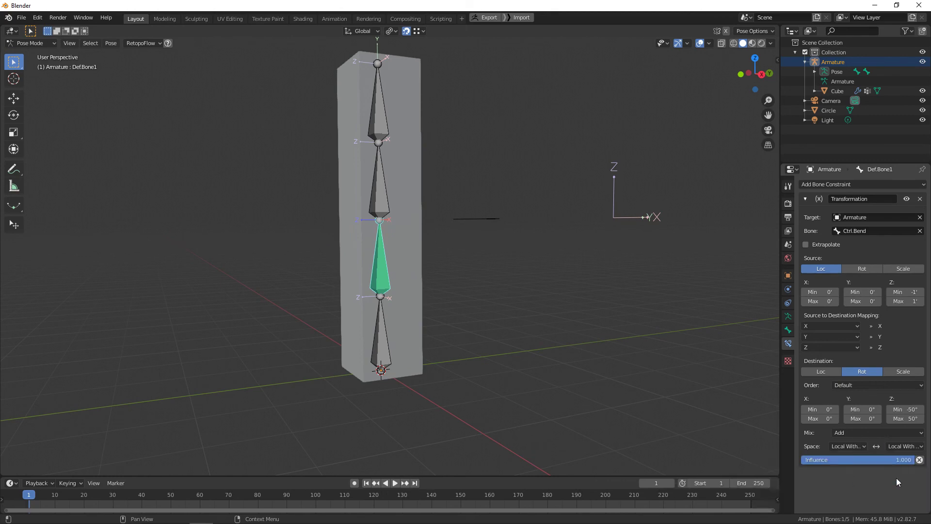
Test the bend in both directions by moving Ctrl.Bend down and up along the global Z axis, cancelling each move.
{"action": "middle_click_drag", "start_coordinate": [600, 249], "coordinate": [589, 225]}
{"action": "left_click", "coordinate": [497, 223]}
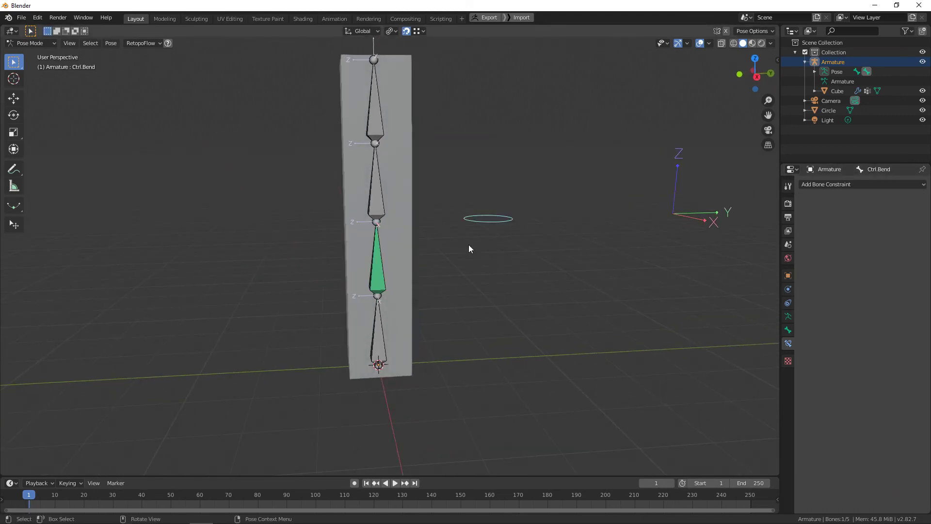
{"action": "middle_click_drag", "start_coordinate": [469, 245], "coordinate": [409, 289]}
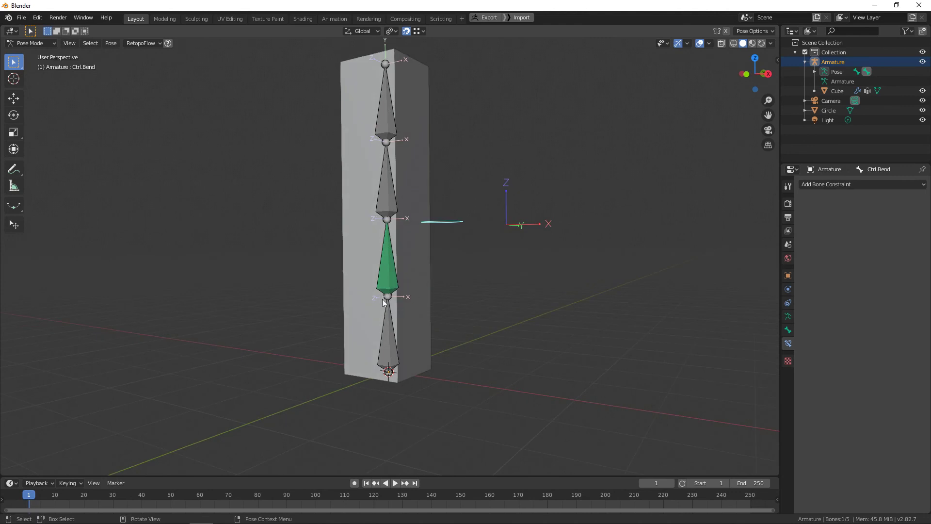
{"action": "scroll", "coordinate": [354, 327], "scroll_direction": "up", "scroll_amount": 3}
{"action": "scroll", "coordinate": [441, 344], "scroll_direction": "down", "scroll_amount": 4}
{"action": "middle_click_drag", "start_coordinate": [556, 284], "coordinate": [543, 262]}
{"action": "key", "text": "g"}
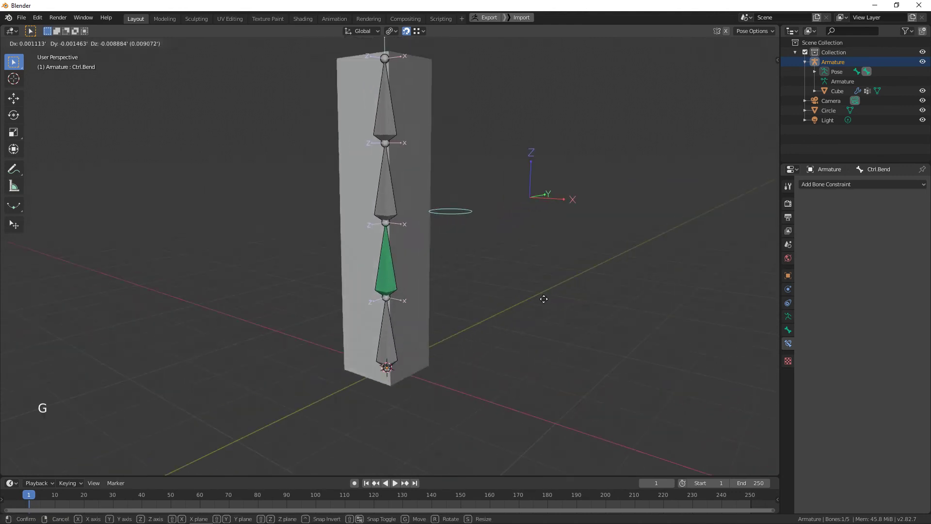
{"action": "key", "text": "z"}
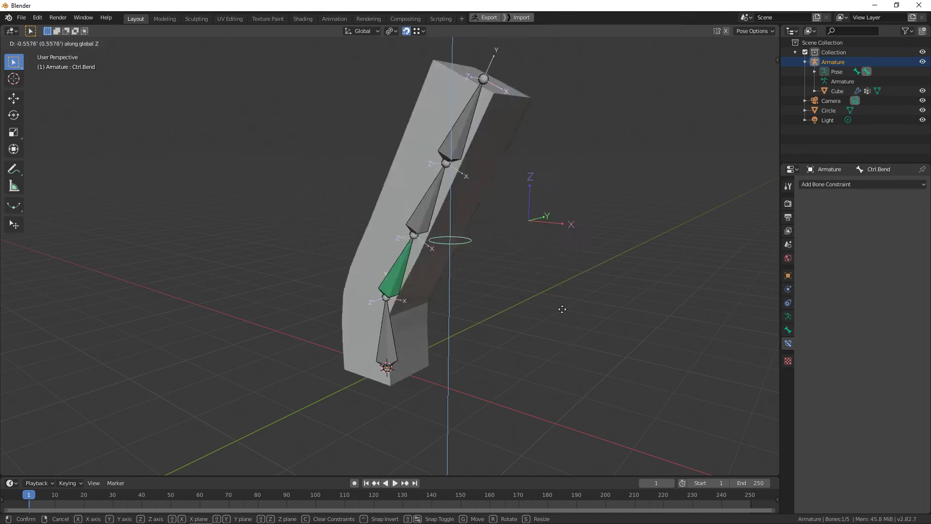
{"action": "right_click", "coordinate": [547, 260]}
{"action": "key", "text": "g"}
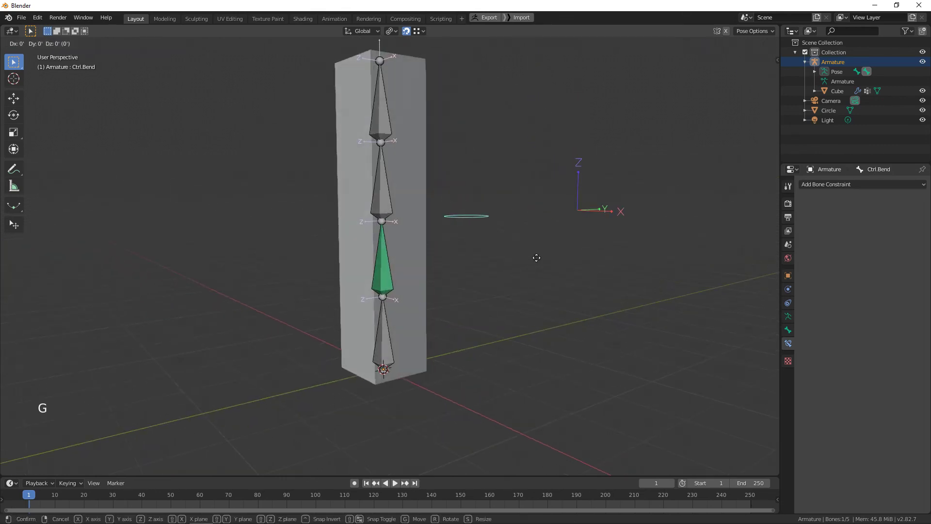
{"action": "key", "text": "z"}
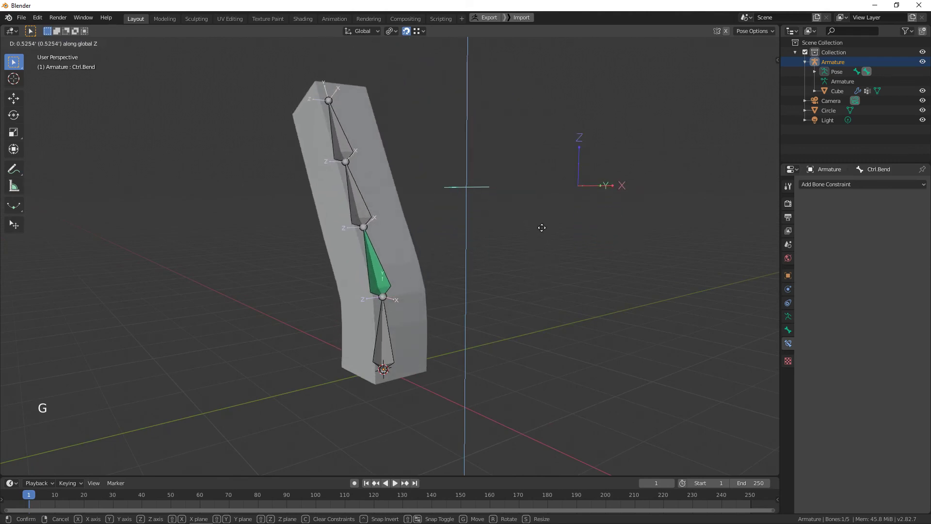
{"action": "right_click", "coordinate": [542, 227]}
Check the constraints of Def.Bone1, Def.Bone2 and Def.Bone3 in turn, ending with Def.Bone1 selected.
{"action": "middle_click_drag", "start_coordinate": [562, 255], "coordinate": [537, 255]}
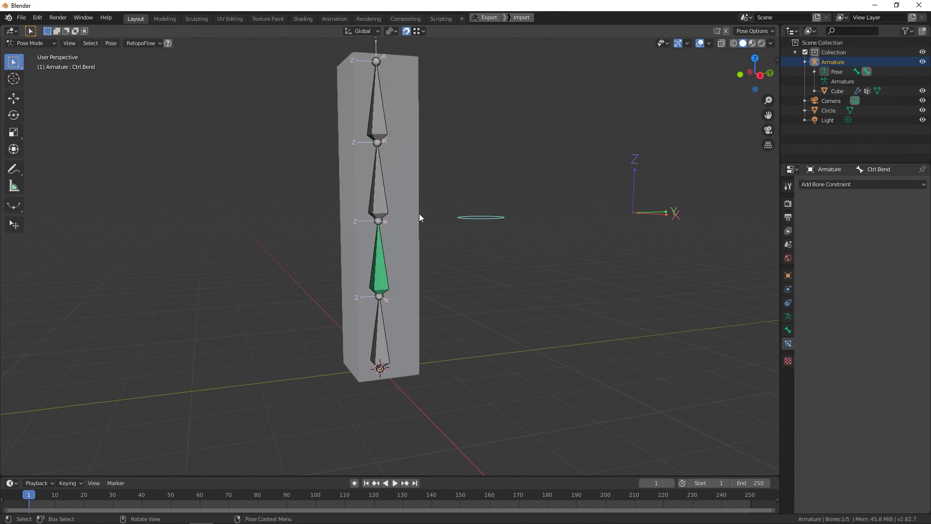
{"action": "middle_click_drag", "start_coordinate": [419, 213], "coordinate": [417, 247]}
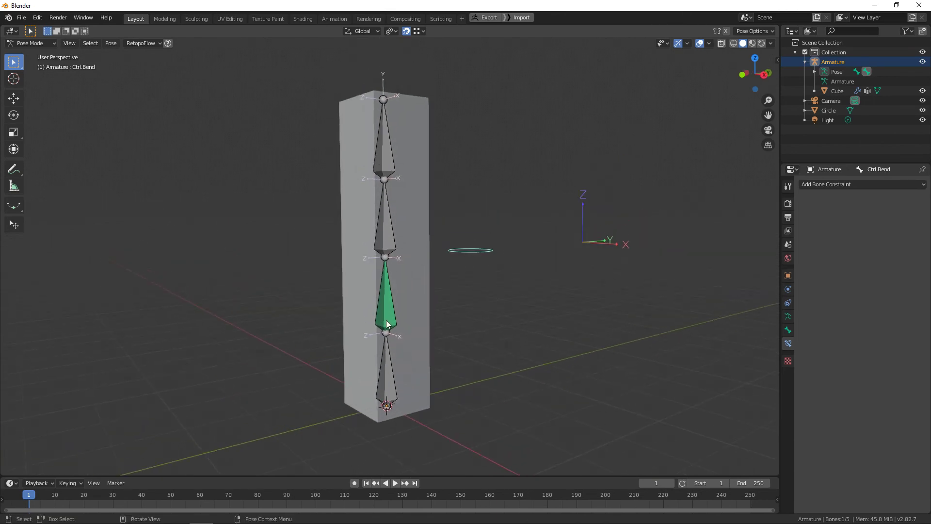
{"action": "left_click", "coordinate": [388, 276]}
{"action": "left_click", "coordinate": [386, 213]}
{"action": "left_click", "coordinate": [381, 155]}
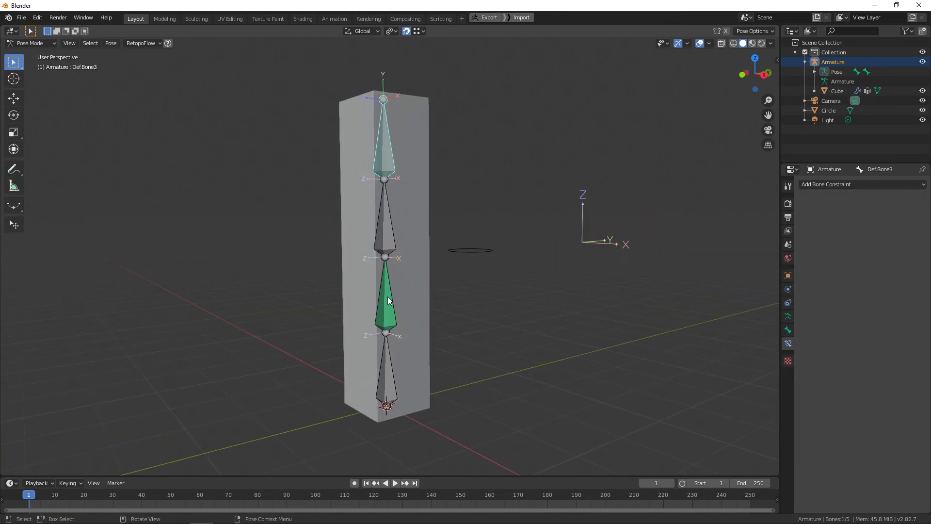
{"action": "left_click", "coordinate": [388, 298]}
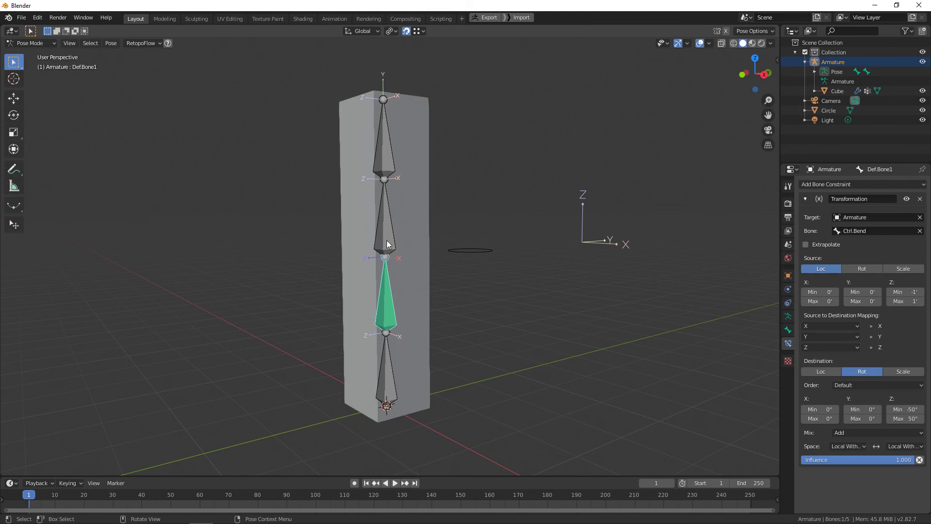
{"action": "middle_click_drag", "start_coordinate": [407, 226], "coordinate": [400, 263]}
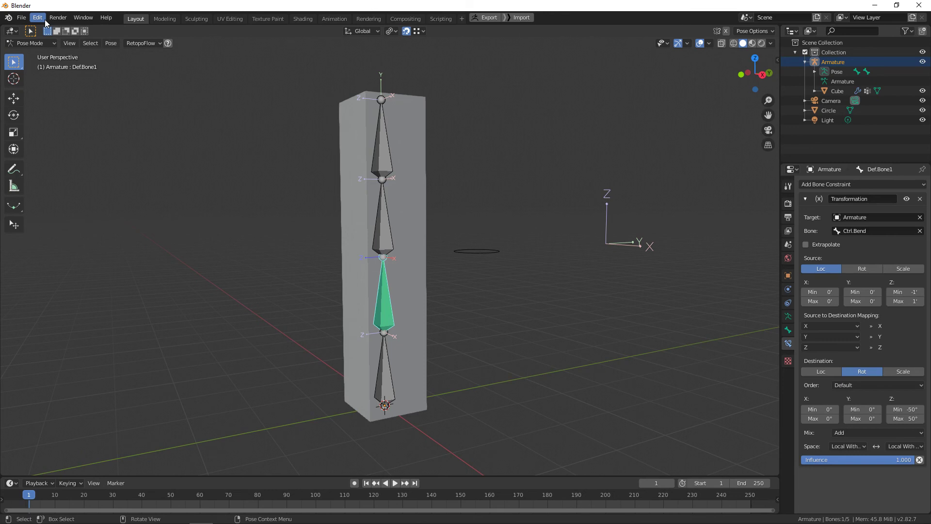
Open the add-on preferences and search the add-ons for "copy".
{"action": "left_click", "coordinate": [42, 19]}
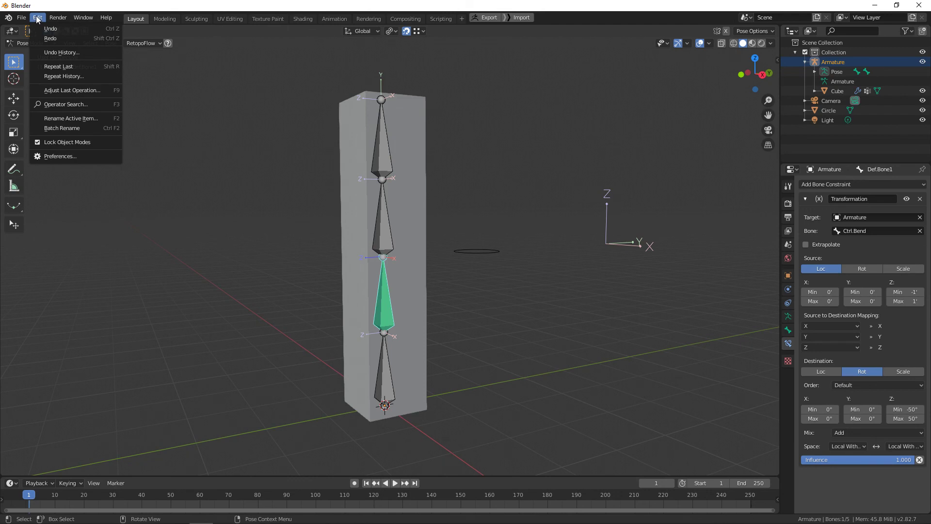
{"action": "left_click", "coordinate": [50, 156]}
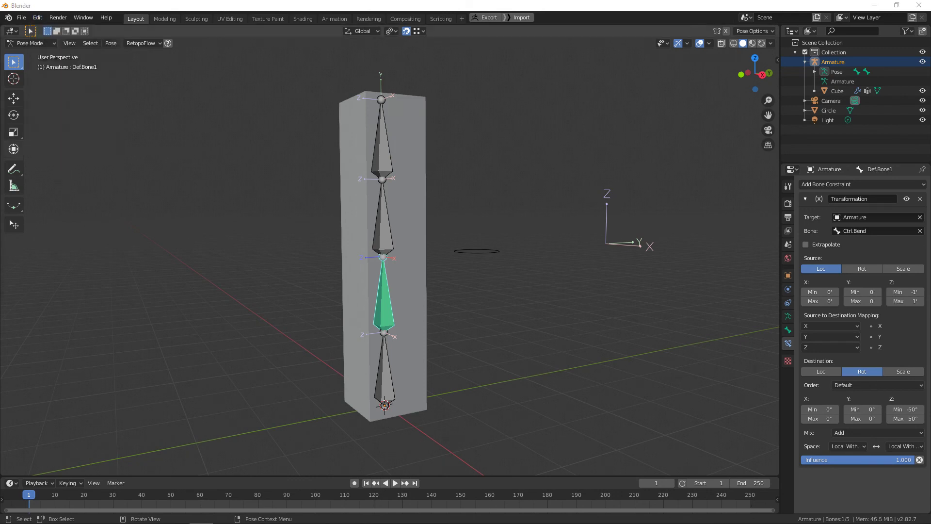
{"action": "left_click", "coordinate": [514, 86]}
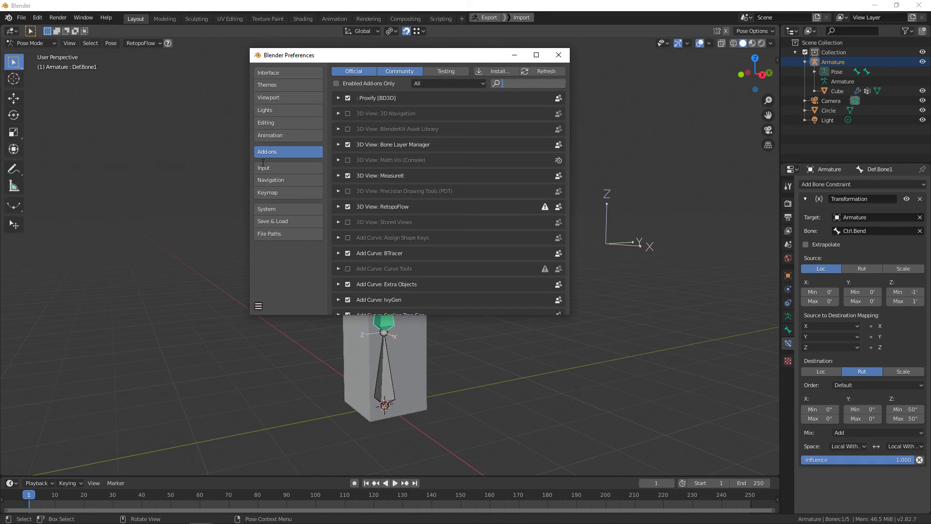
{"action": "type", "text": "copu"}
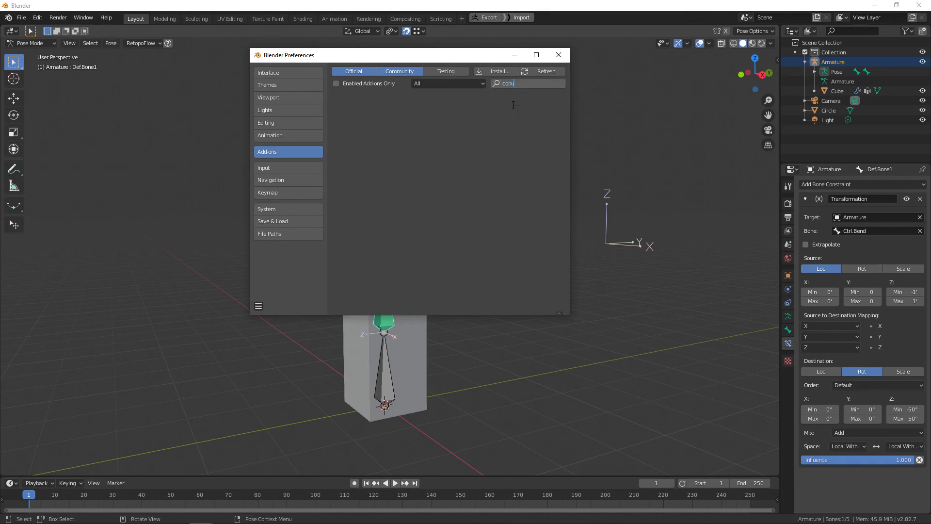
{"action": "key", "text": "BackSpace"}
{"action": "type", "text": "y"}
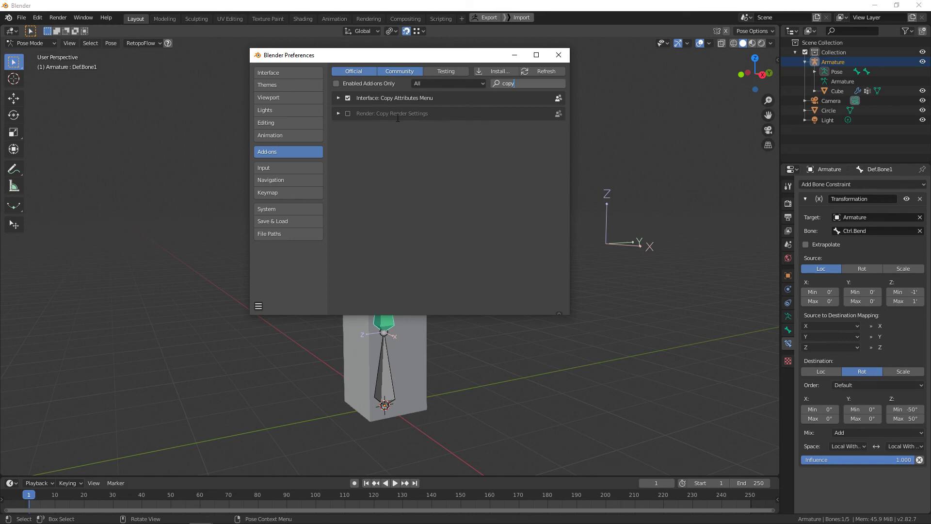
Make sure the Interface: Copy Attributes Menu add-on is enabled and save the preferences.
{"action": "left_click", "coordinate": [348, 101]}
{"action": "left_click", "coordinate": [347, 98]}
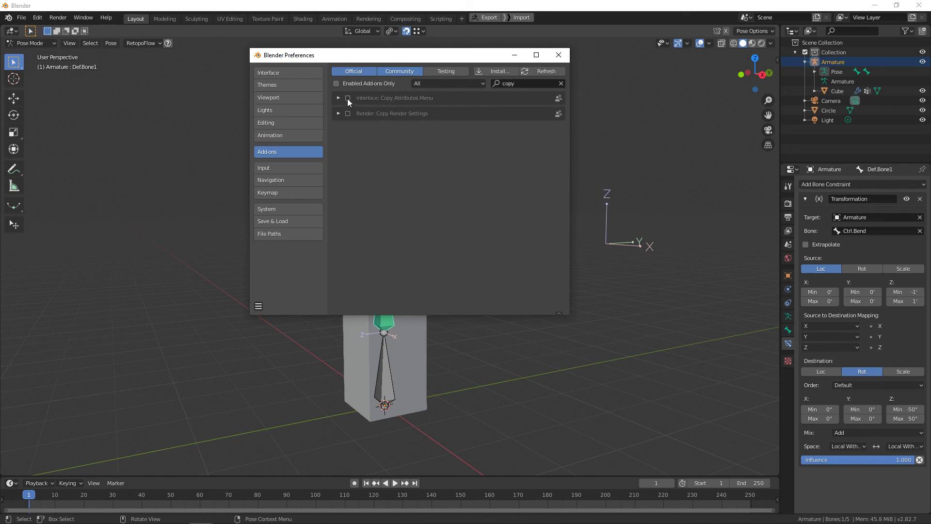
{"action": "left_click", "coordinate": [347, 98]}
{"action": "left_click", "coordinate": [258, 306]}
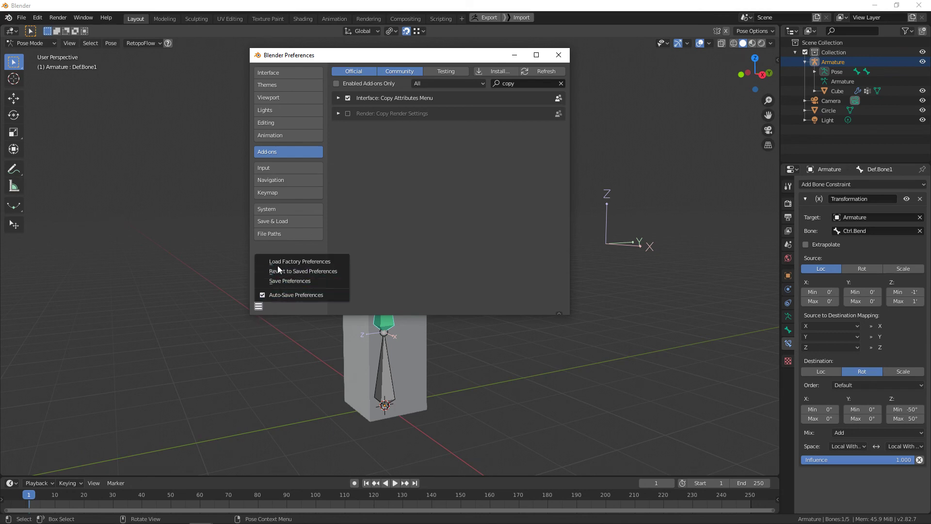
{"action": "left_click", "coordinate": [285, 279]}
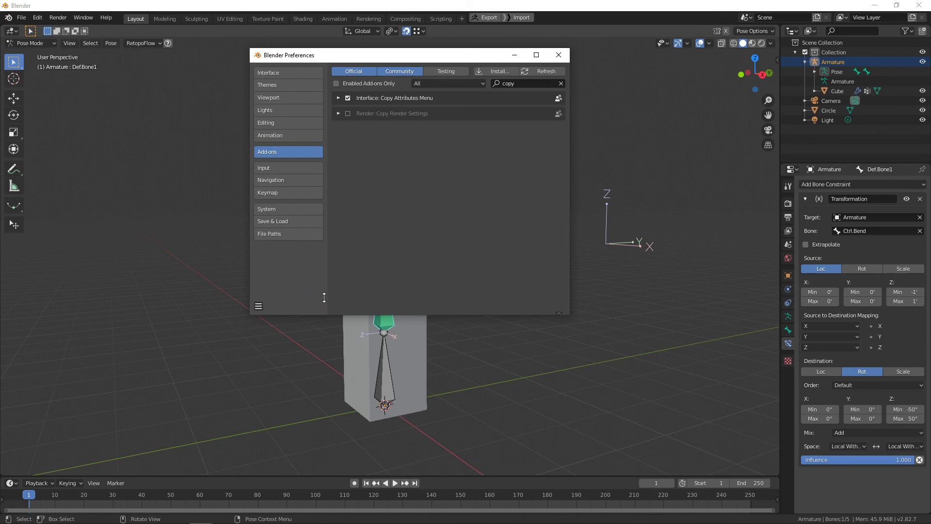
Copy the bone constraints from Def.Bone1 to Def.Bone2 and Def.Bone3, with Def.Bone1 as the active bone in the selection.
{"action": "left_click", "coordinate": [555, 58]}
{"action": "middle_click_drag", "start_coordinate": [461, 154], "coordinate": [479, 160]}
{"action": "left_click", "coordinate": [394, 237], "text": "shift"}
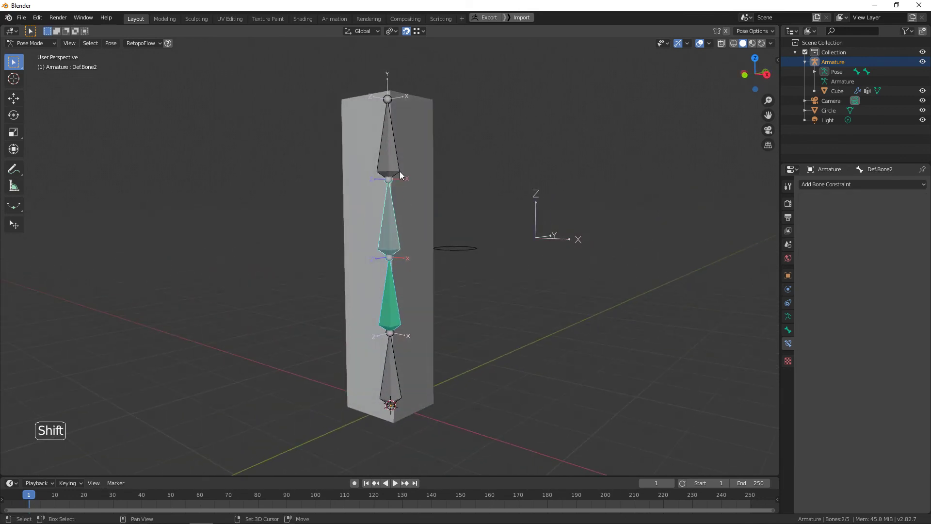
{"action": "left_click", "coordinate": [398, 168], "text": "shift"}
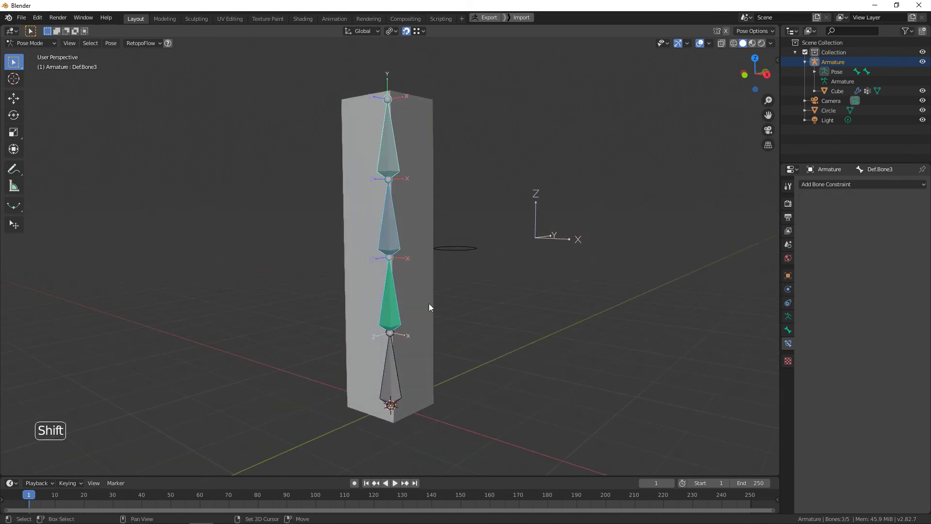
{"action": "left_click", "coordinate": [386, 311], "text": "shift"}
{"action": "middle_click_drag", "start_coordinate": [450, 295], "coordinate": [432, 299]}
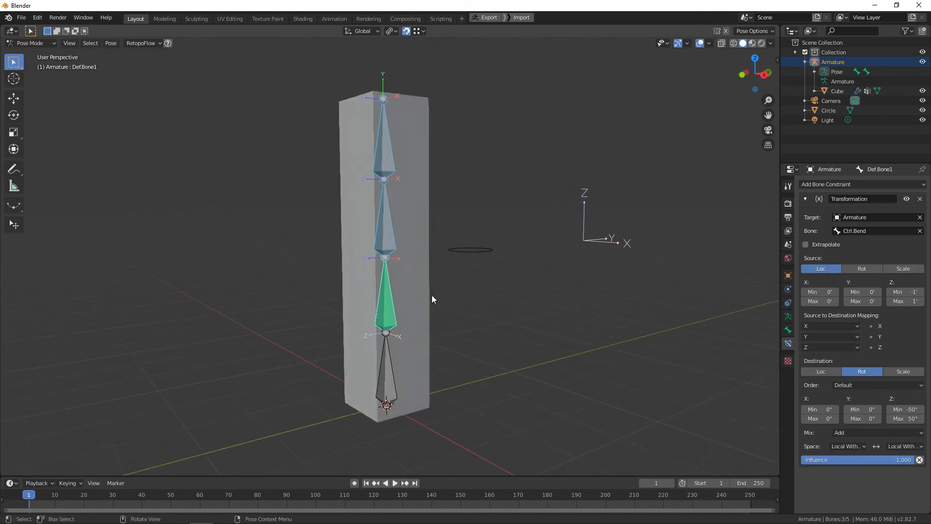
{"action": "key", "text": "ctrl"}
{"action": "key", "text": "ctrl+c"}
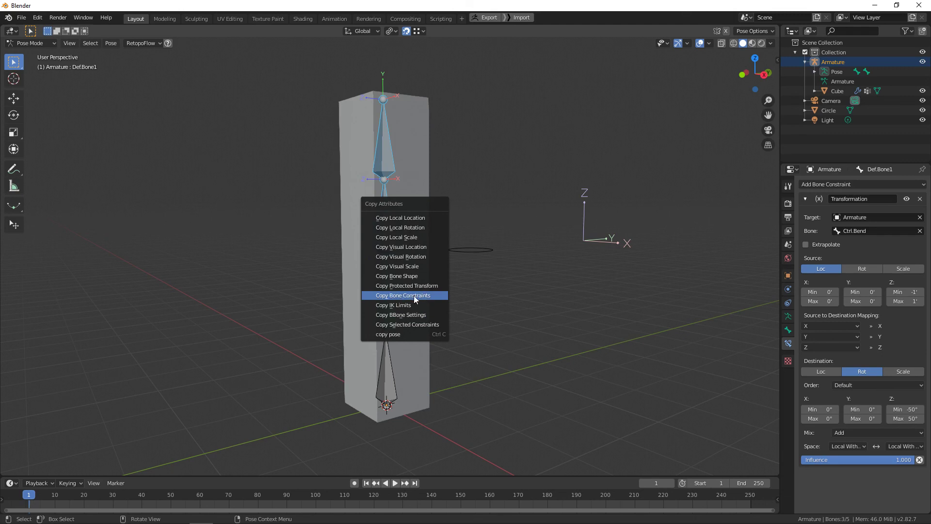
{"action": "left_click", "coordinate": [400, 295]}
Check the Transformation constraints of Def.Bone1, Def.Bone2 and Def.Bone3 by making each bone active.
{"action": "scroll", "coordinate": [392, 254], "scroll_direction": "up", "scroll_amount": 2}
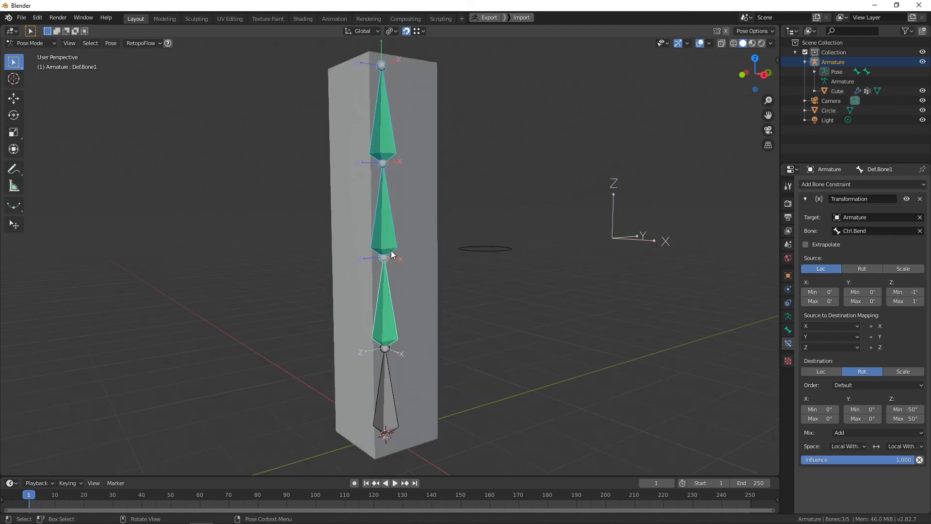
{"action": "left_click", "coordinate": [377, 211]}
{"action": "left_click", "coordinate": [389, 130]}
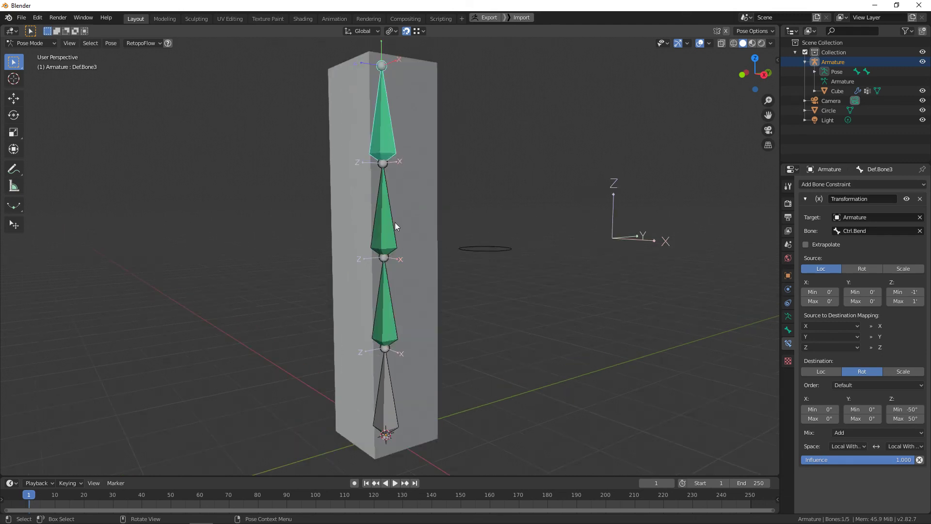
{"action": "left_click", "coordinate": [394, 222]}
{"action": "left_click", "coordinate": [386, 298]}
{"action": "left_click", "coordinate": [389, 208]}
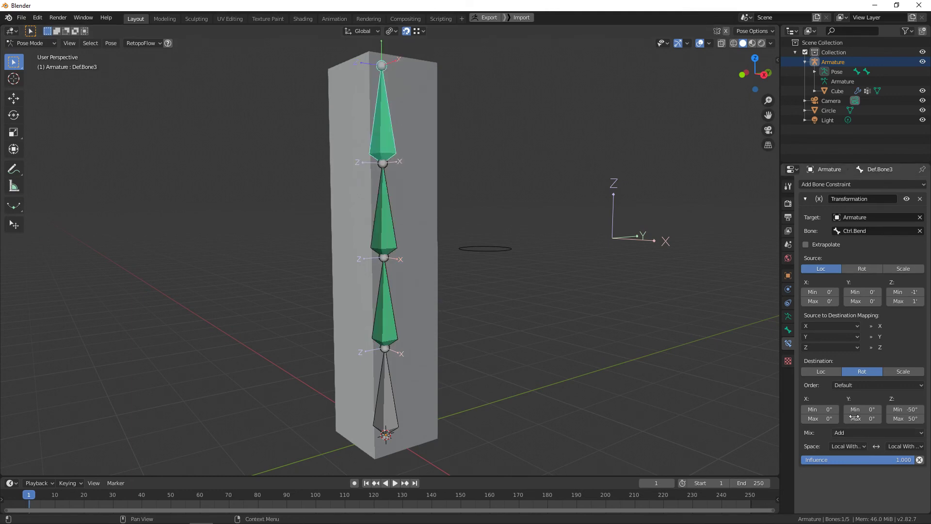
Move Ctrl.Bend down along the global Z axis by about 0.862' to bend the column.
{"action": "left_click", "coordinate": [499, 250]}
{"action": "key", "text": "g"}
{"action": "key", "text": "z"}
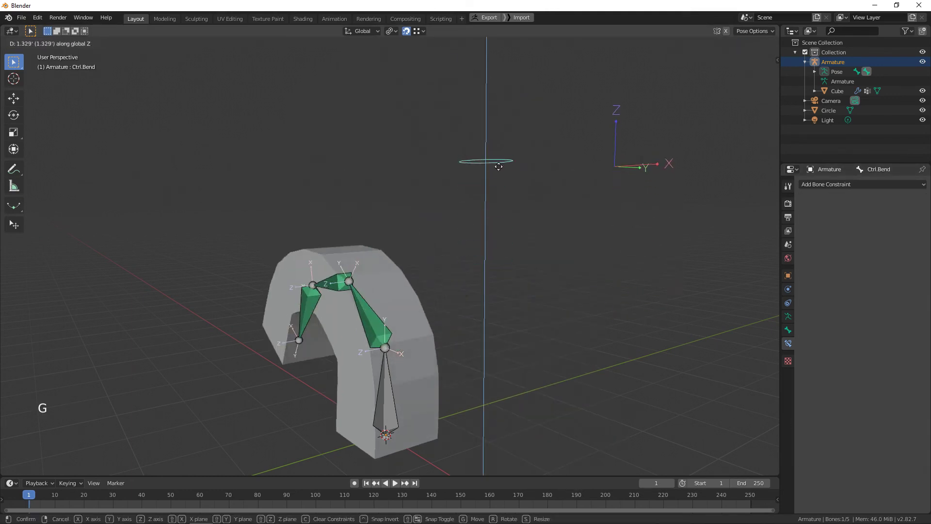
{"action": "left_click", "coordinate": [507, 304]}
Test the bend from two viewing angles by moving Ctrl.Bend along the global Z axis, cancelling each move.
{"action": "key", "text": "g"}
{"action": "key", "text": "z"}
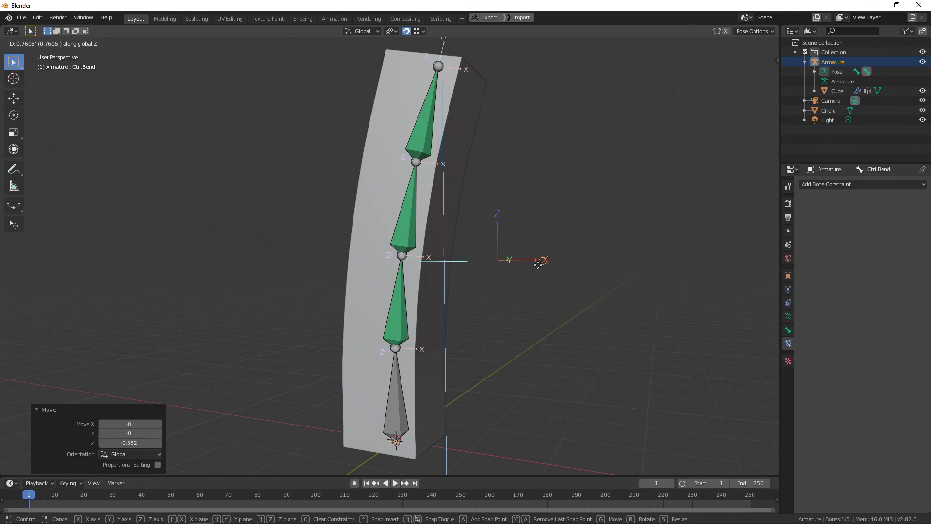
{"action": "right_click", "coordinate": [536, 263]}
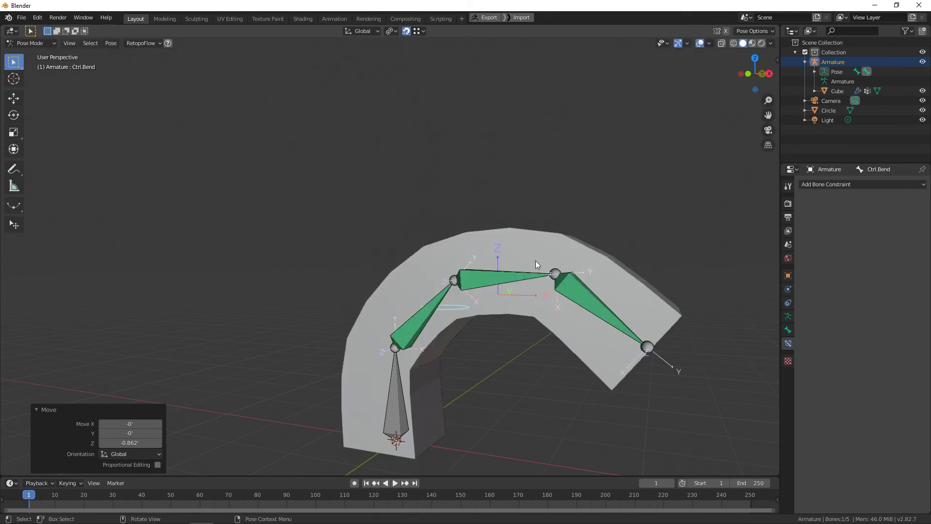
{"action": "middle_click_drag", "start_coordinate": [535, 265], "coordinate": [443, 259]}
{"action": "key", "text": "g"}
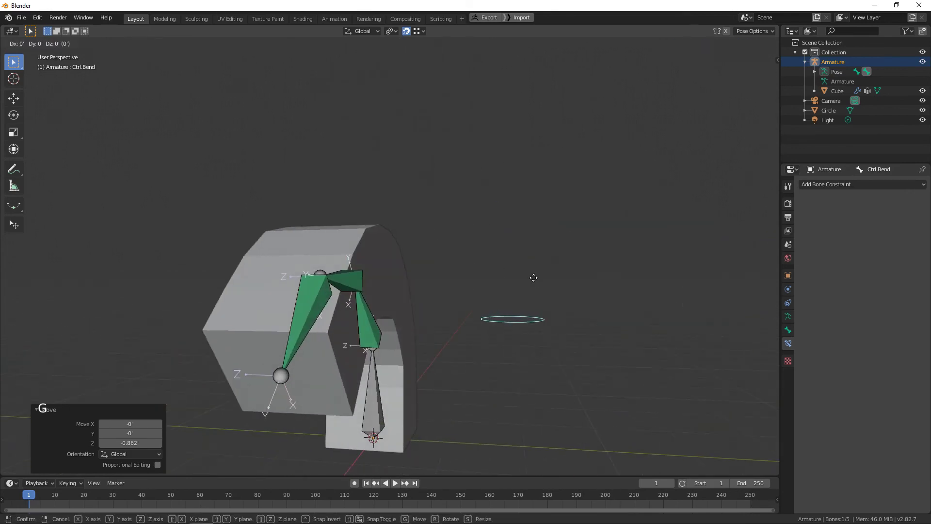
{"action": "key", "text": "z"}
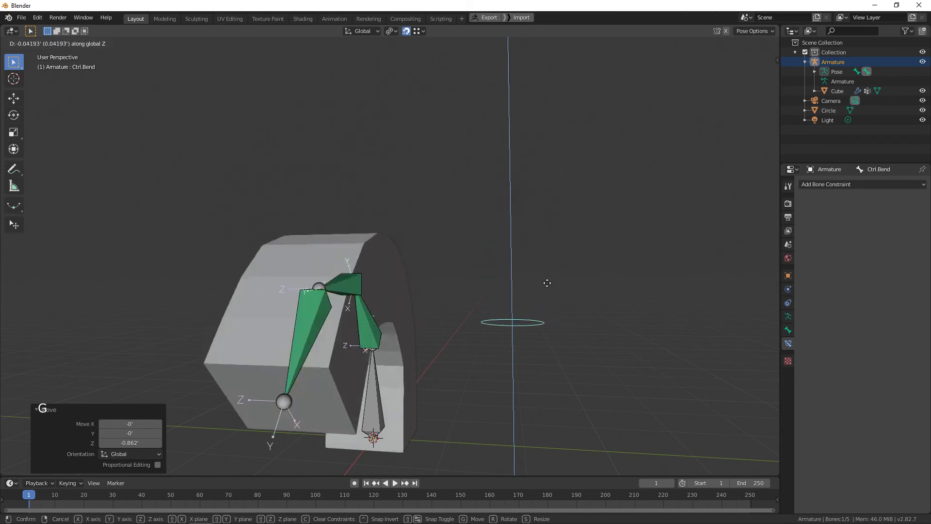
{"action": "right_click", "coordinate": [551, 240]}
View Ctrl.Bend in Edit Mode, return to Pose Mode and try moving it up along global Z, cancelling the move.
{"action": "key", "text": "Tab"}
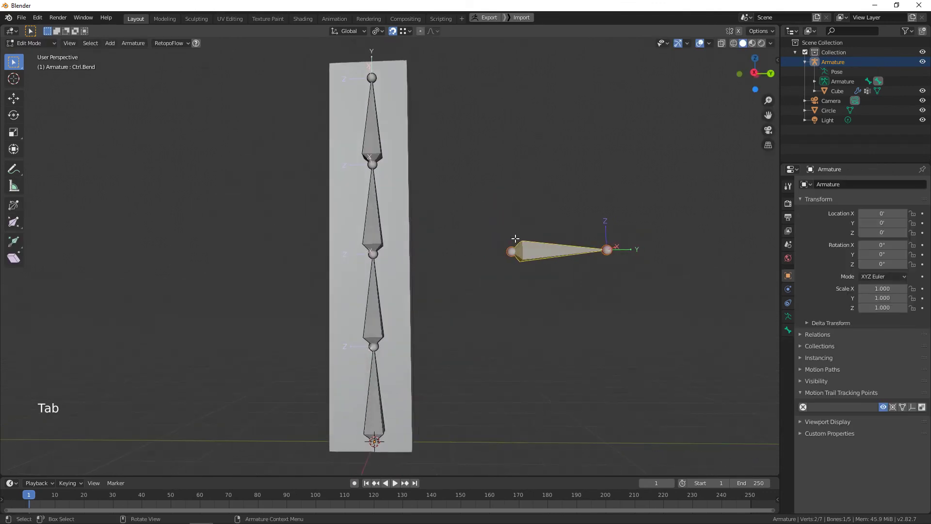
{"action": "key", "text": "Tab"}
{"action": "key", "text": "g"}
{"action": "key", "text": "z"}
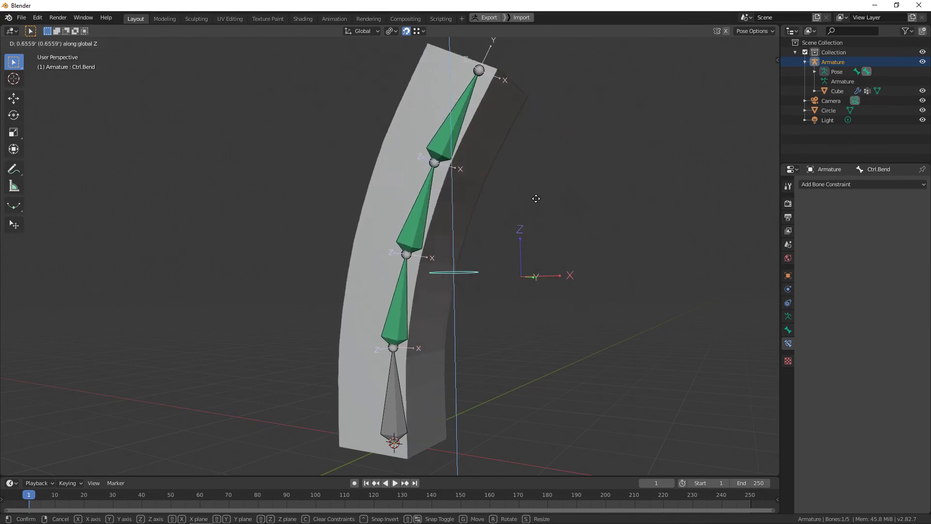
{"action": "right_click", "coordinate": [536, 198]}
Try Pose Space as the target space of Def.Bone1's Transformation constraint, restoring Local With Parent.
{"action": "middle_click_drag", "start_coordinate": [530, 211], "coordinate": [446, 307]}
{"action": "left_click", "coordinate": [447, 308]}
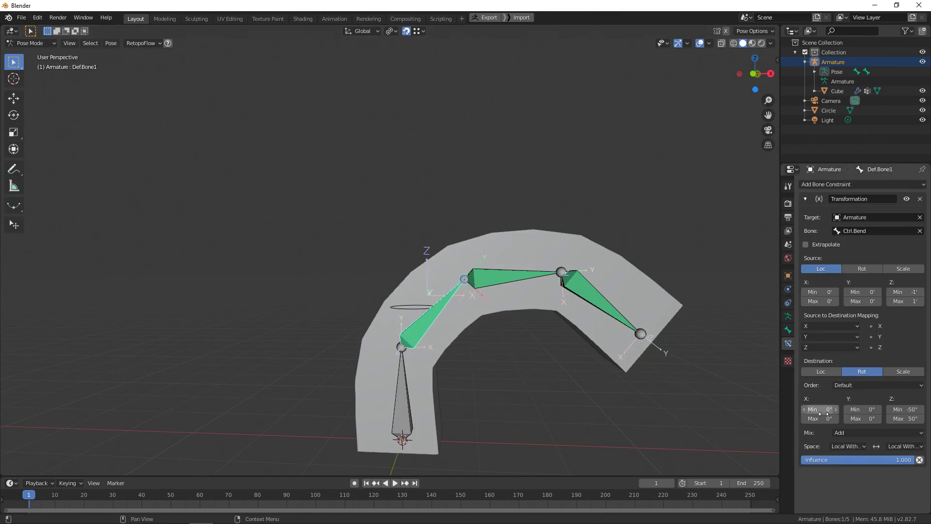
{"action": "left_click", "coordinate": [848, 447]}
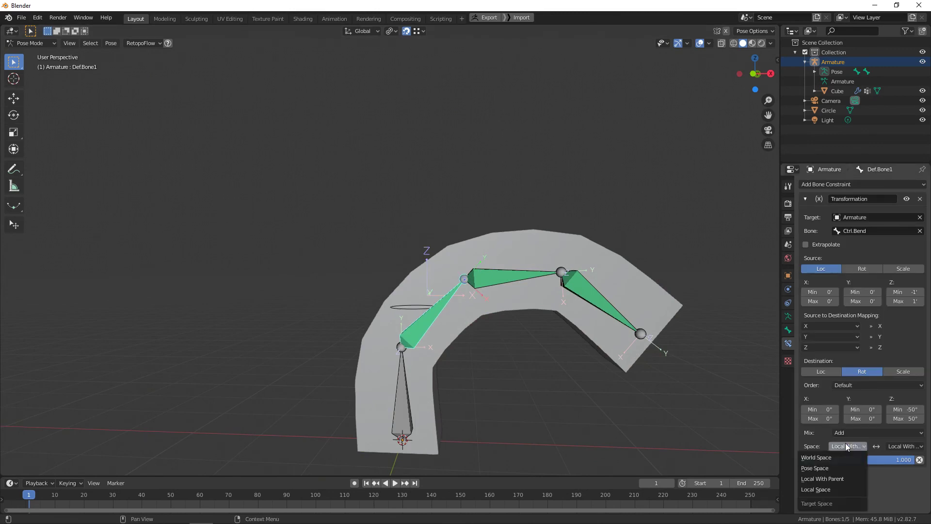
{"action": "left_click", "coordinate": [835, 468]}
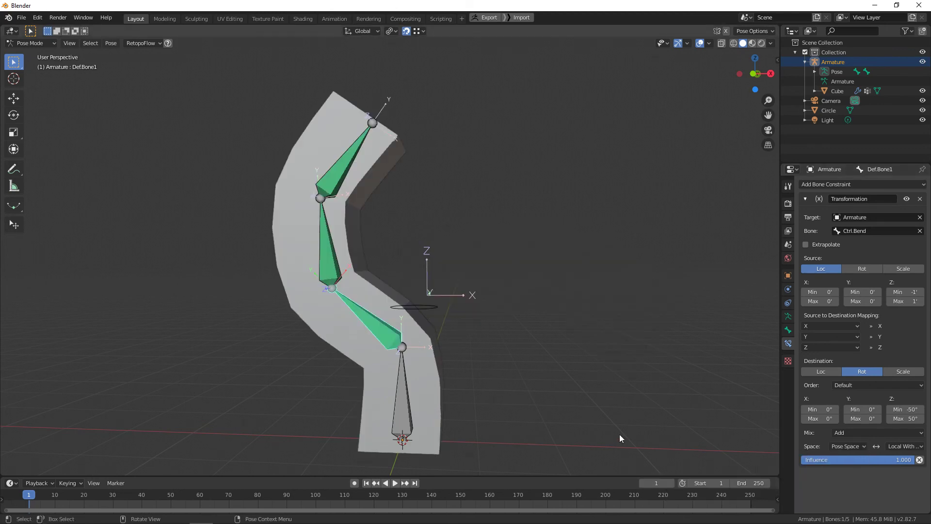
{"action": "left_click", "coordinate": [848, 446]}
{"action": "left_click", "coordinate": [847, 478]}
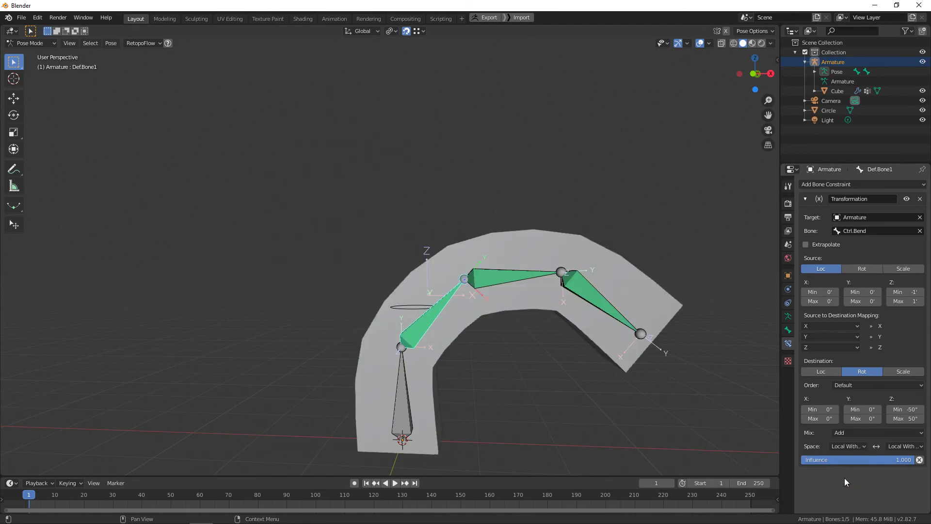
Select Ctrl.Bend and test the bend with a move along the global Z axis, cancelling the move.
{"action": "left_click", "coordinate": [367, 306]}
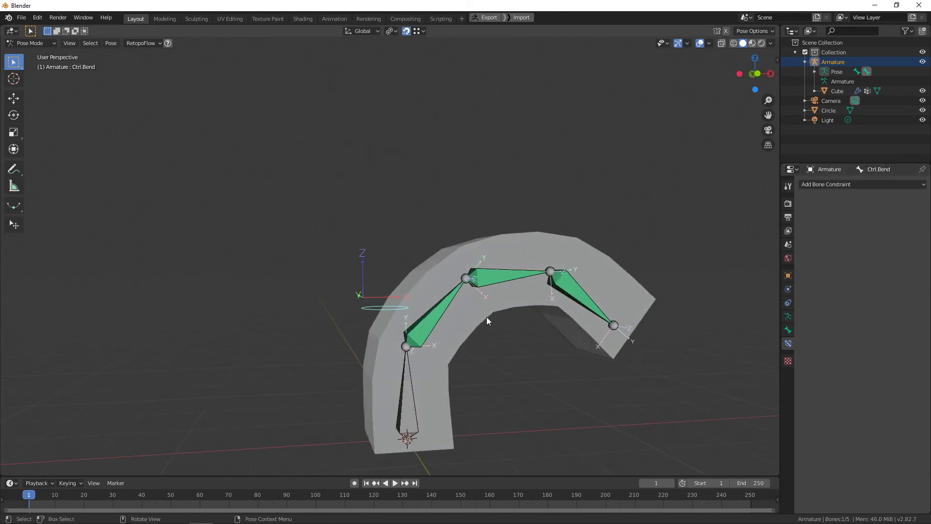
{"action": "key", "text": "g"}
{"action": "key", "text": "z"}
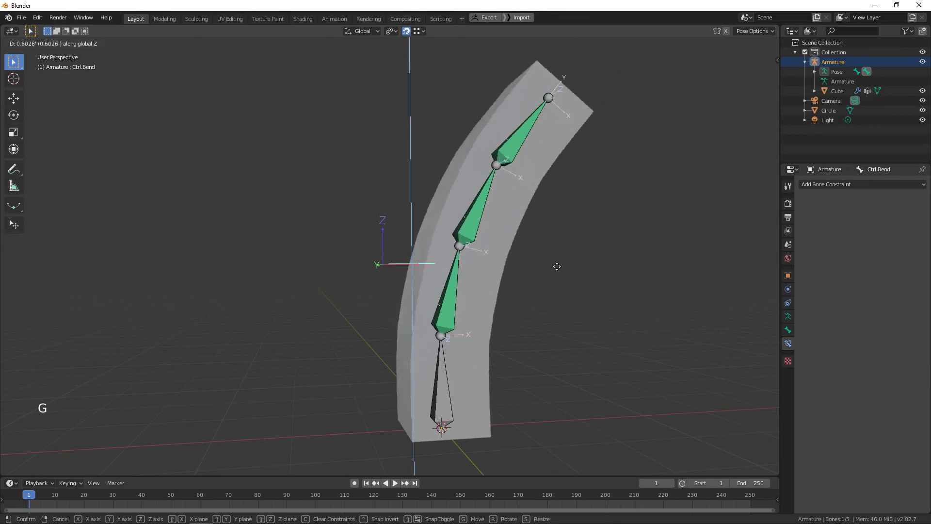
{"action": "right_click", "coordinate": [441, 144]}
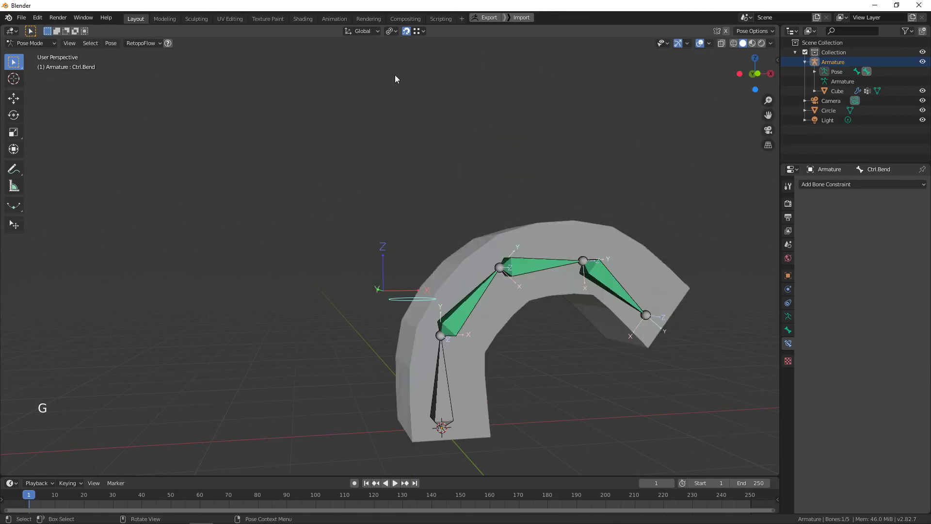
Turn snapping off and try moving Ctrl.Bend along the global Z axis, cancelling the move.
{"action": "left_click", "coordinate": [406, 33]}
{"action": "middle_click_drag", "start_coordinate": [507, 132], "coordinate": [535, 128]}
{"action": "key", "text": "g"}
{"action": "key", "text": "z"}
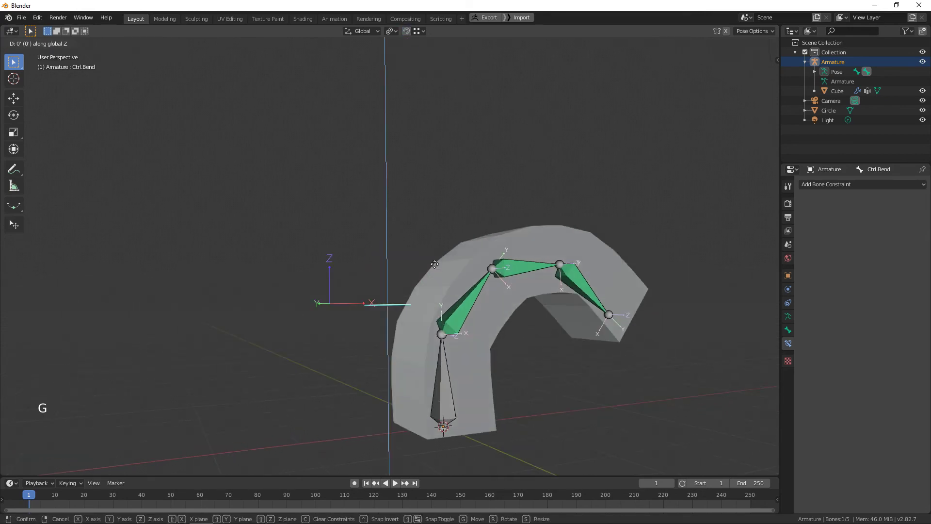
{"action": "right_click", "coordinate": [461, 189]}
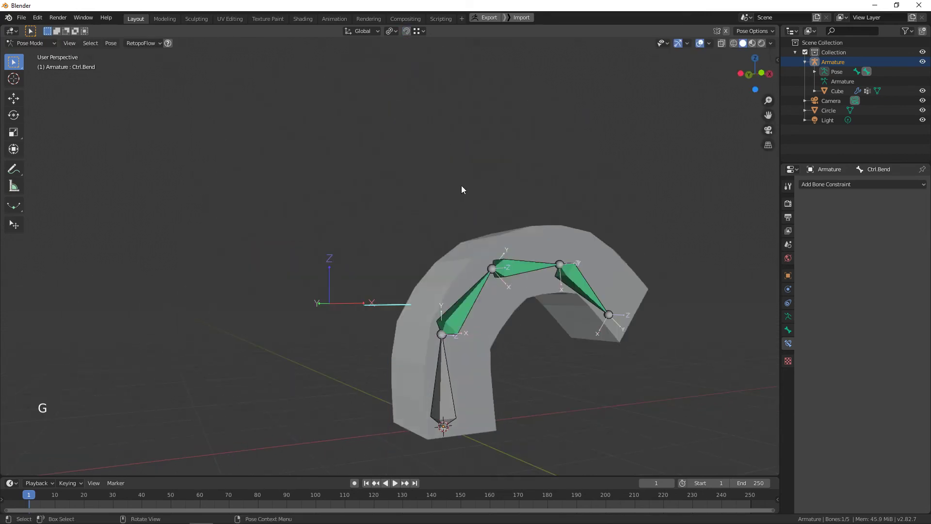
Turn snapping back on and try moving Ctrl.Bend along the global Z axis with it enabled, cancelling the move.
{"action": "left_click", "coordinate": [406, 31]}
{"action": "middle_click_drag", "start_coordinate": [409, 241], "coordinate": [387, 303]}
{"action": "key", "text": "g"}
{"action": "key", "text": "z"}
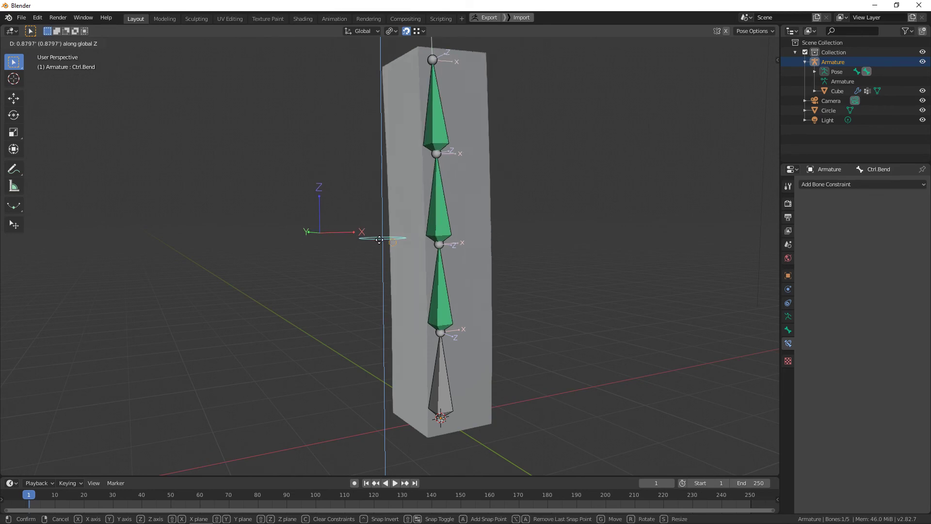
{"action": "key", "text": "Escape"}
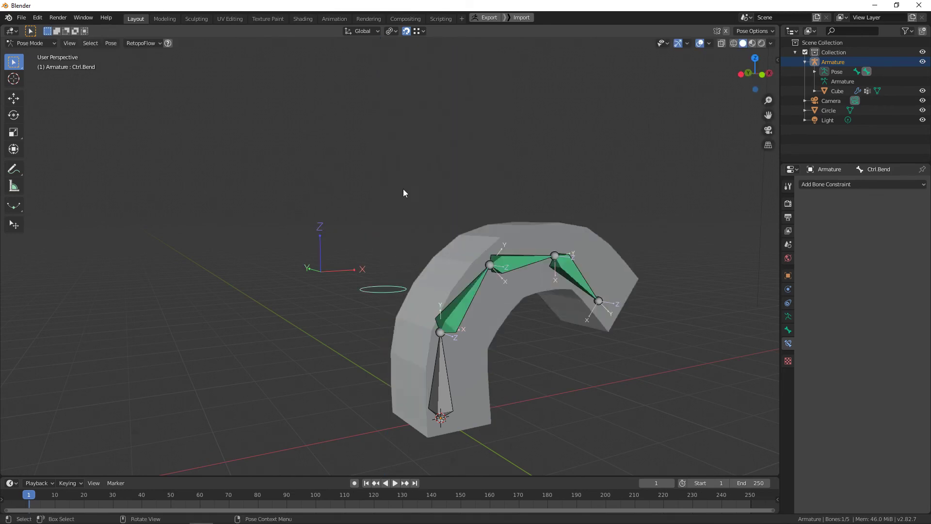
Compare a move of Ctrl.Bend along global Z with snapping disabled, cancelling the move and restoring snapping.
{"action": "left_click", "coordinate": [410, 33]}
{"action": "key", "text": "g"}
{"action": "key", "text": "z"}
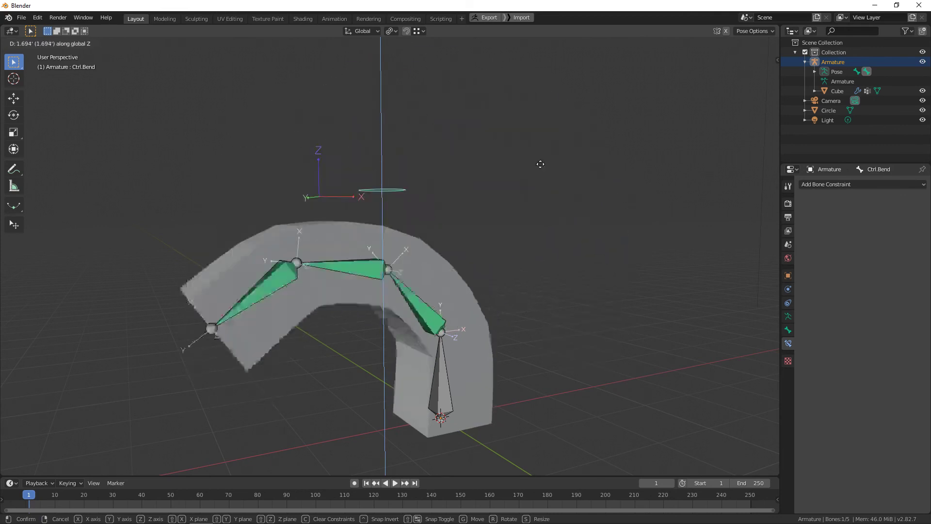
{"action": "left_click", "coordinate": [572, 228]}
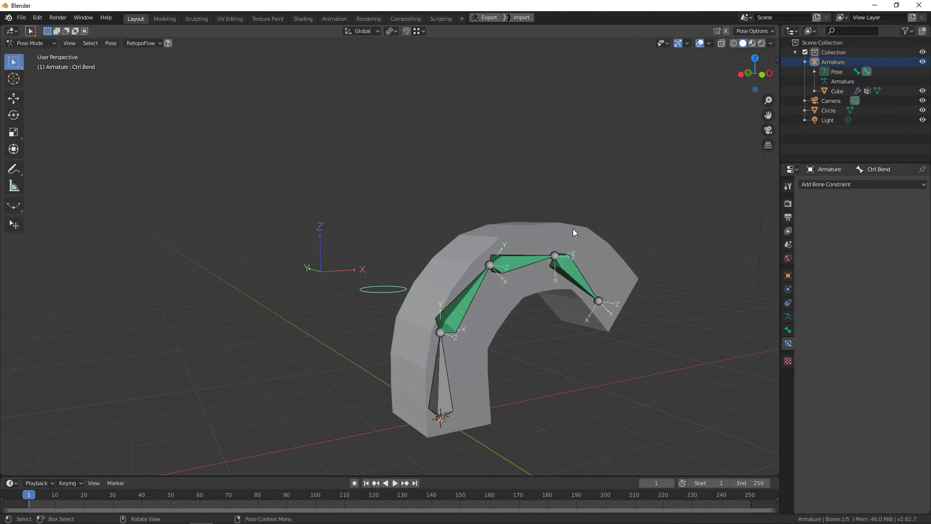